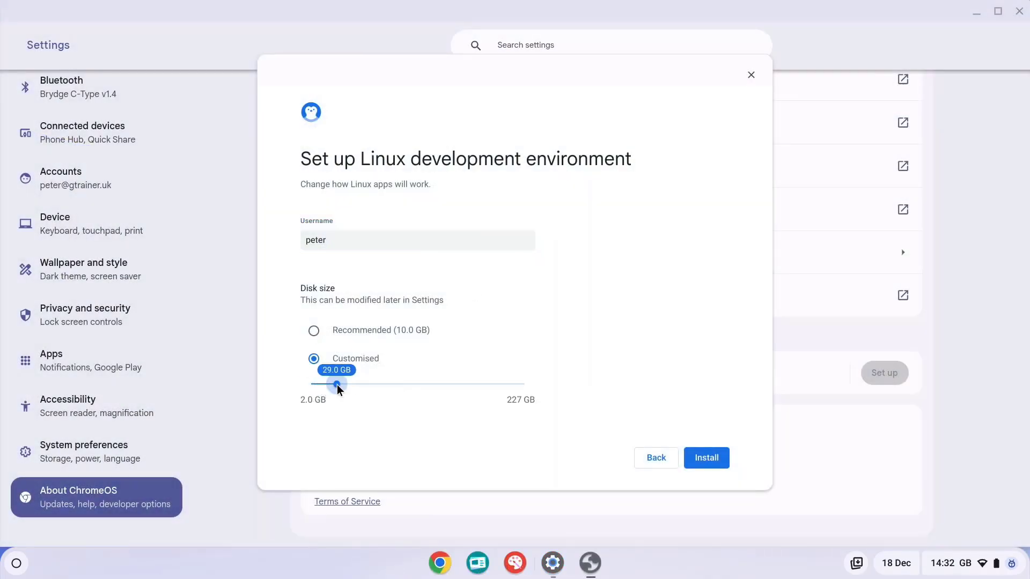
Step: Preview the 10.0 GB Linux install, LibreOffice Writer, VS Code and the Minecraft download page
click(314, 330)
click(724, 464)
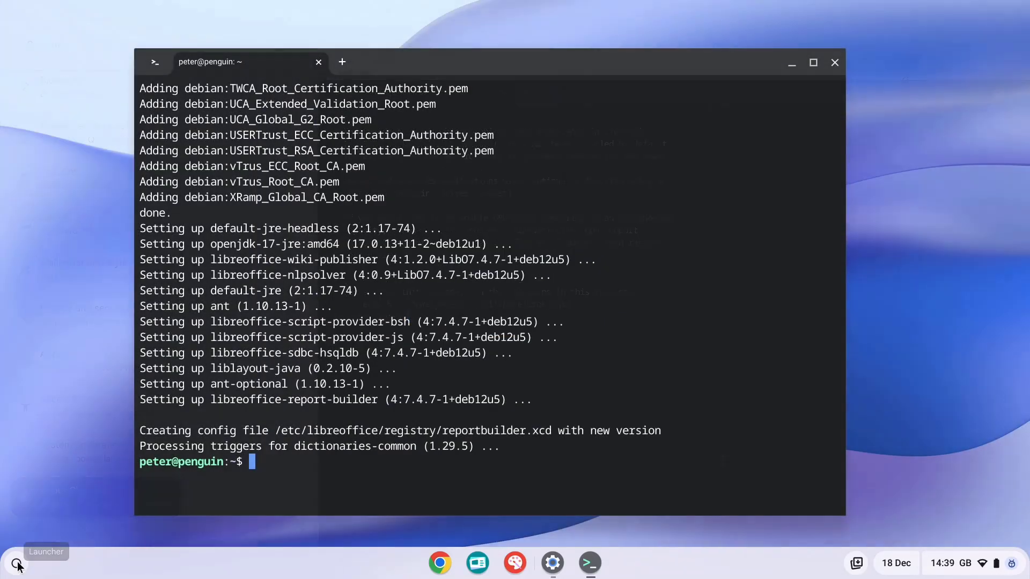
click(16, 563)
click(43, 259)
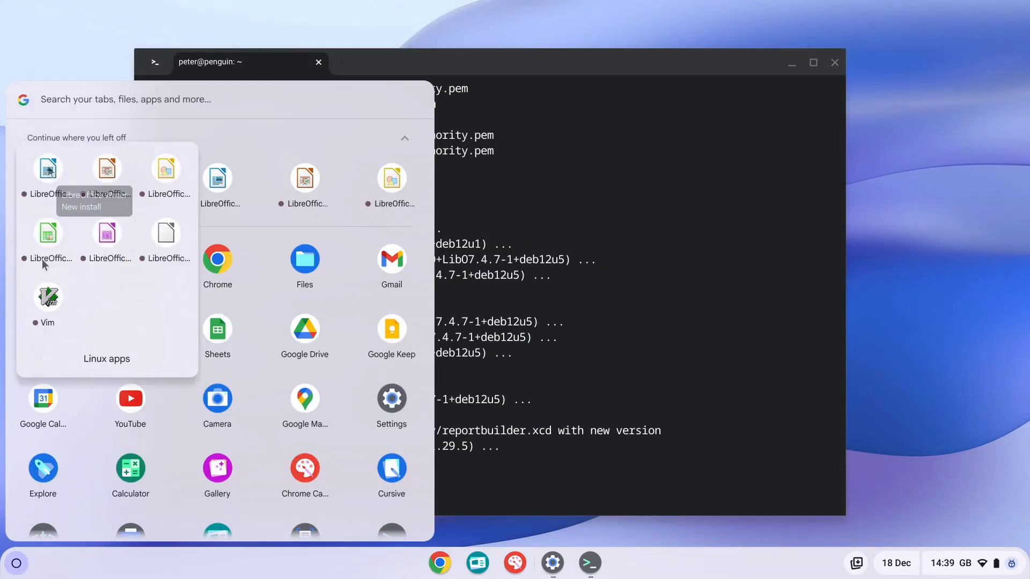
click(48, 167)
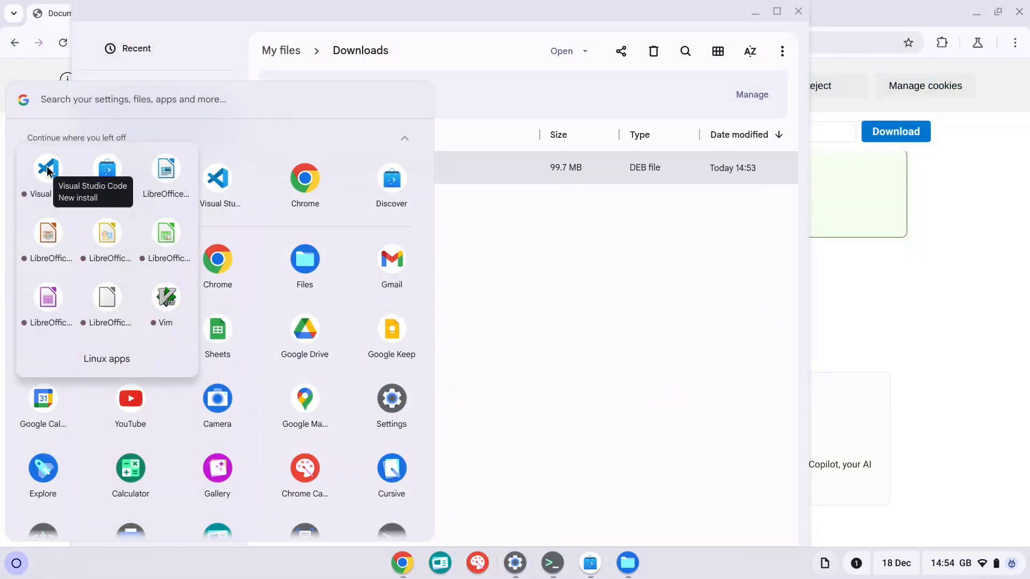
click(47, 168)
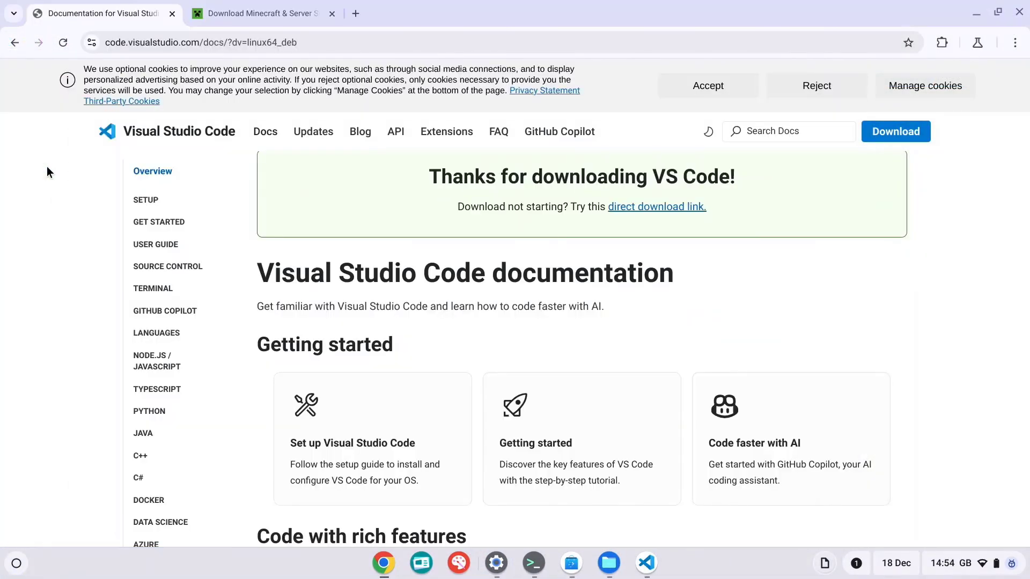
click(258, 13)
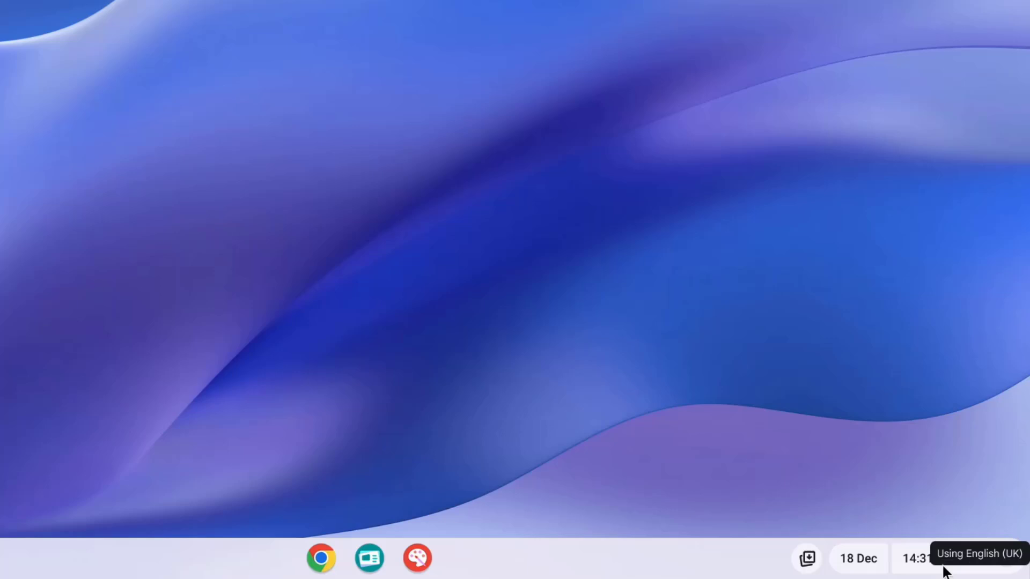
Step: From Settings' About ChromeOS page, start setting up the Linux development environment under Developers
click(963, 564)
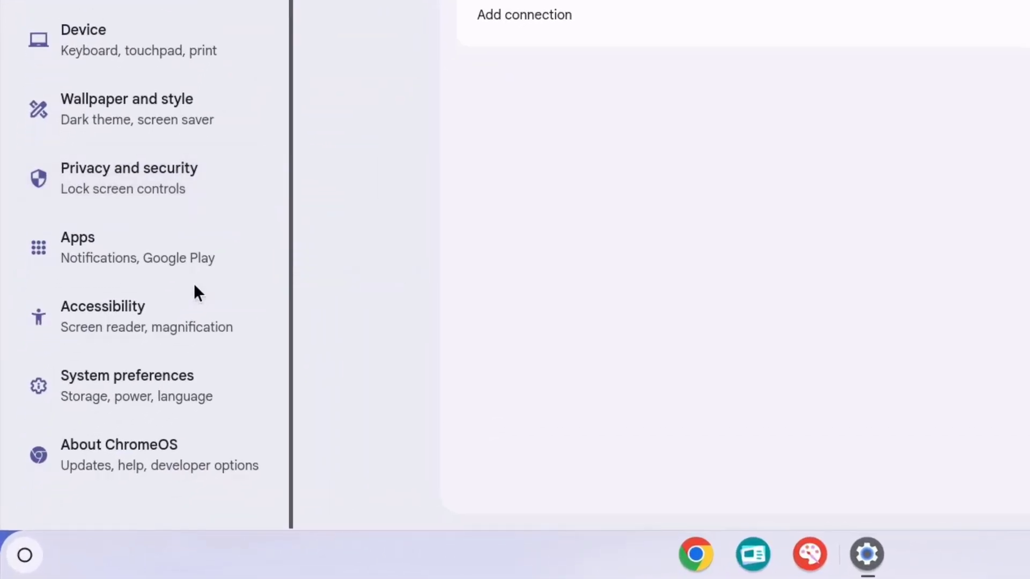
click(155, 442)
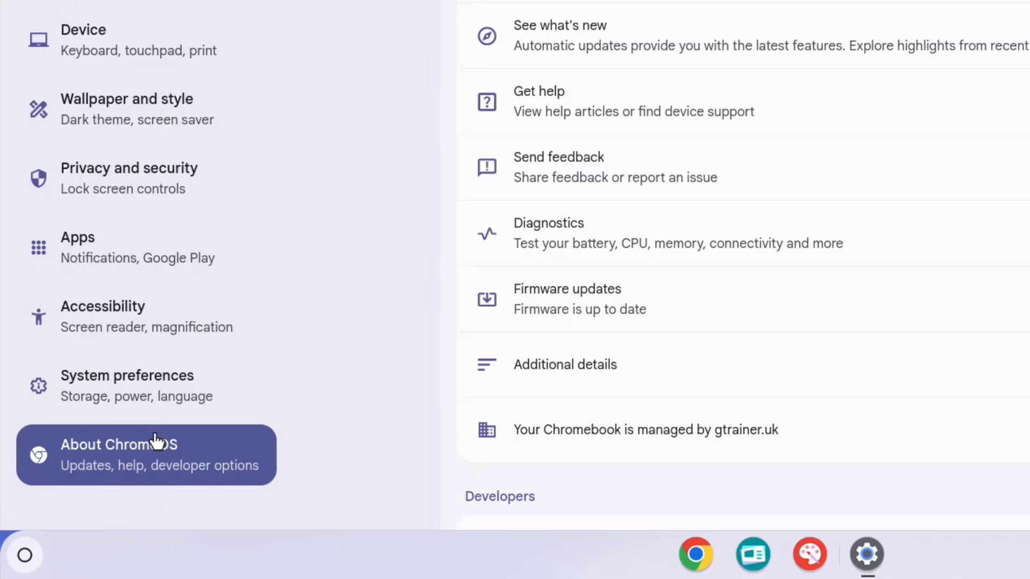
scroll(637, 314, down, 3)
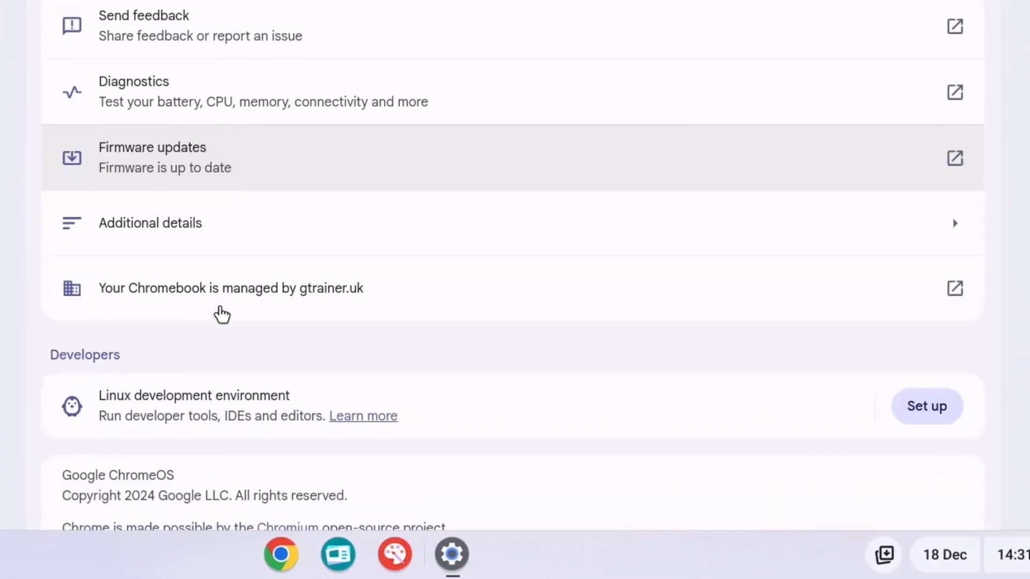
scroll(221, 315, down, 3)
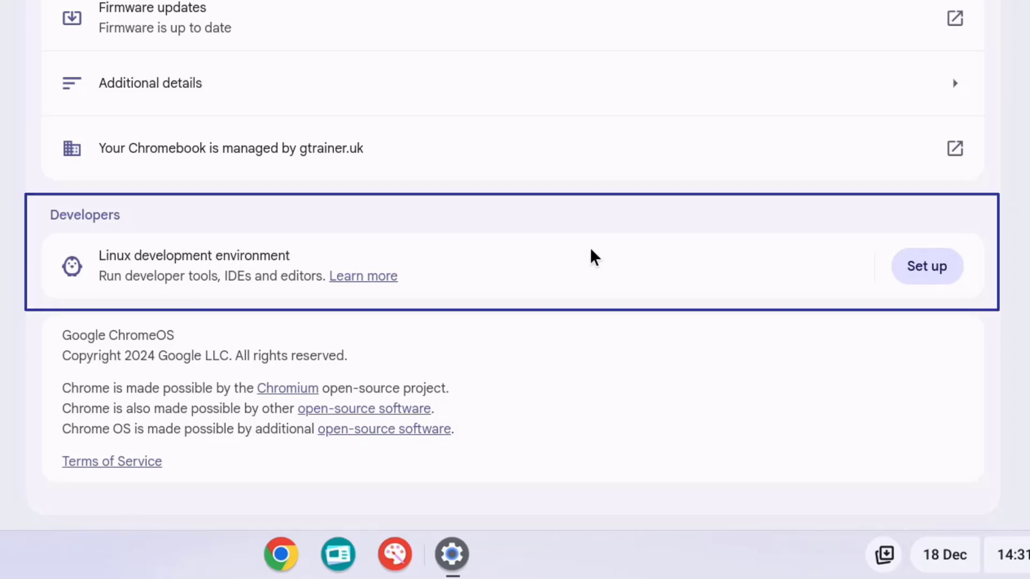
click(915, 264)
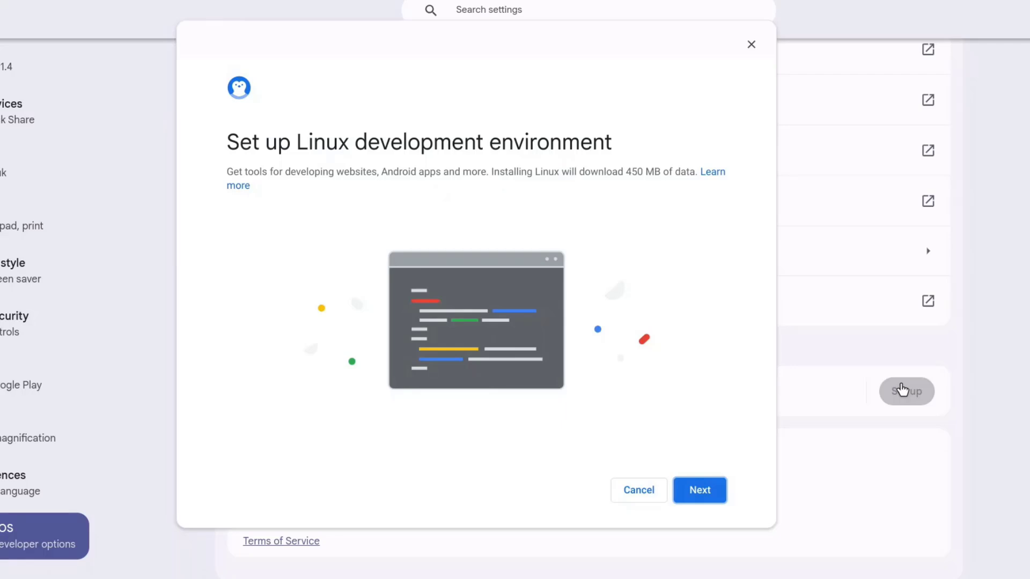
Step: Try a custom disk size of about 32 GB, then install Linux with the recommended 10.0 GB
click(717, 480)
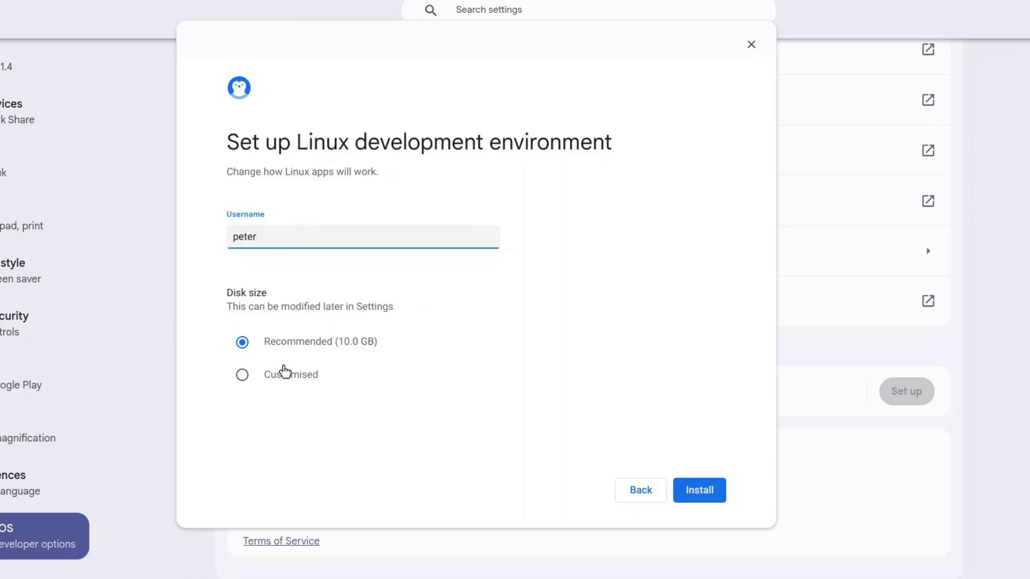
click(280, 378)
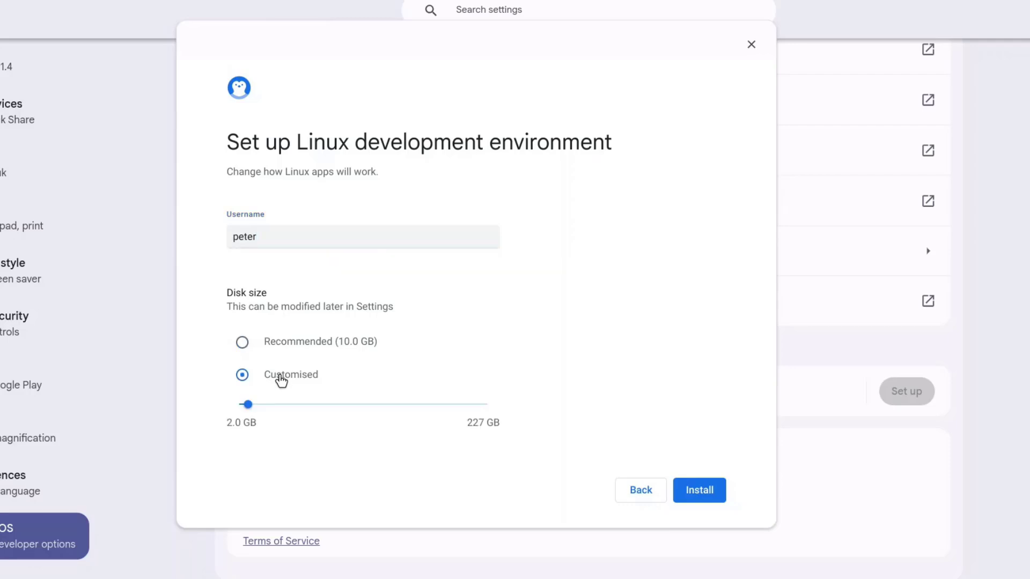
click(251, 406)
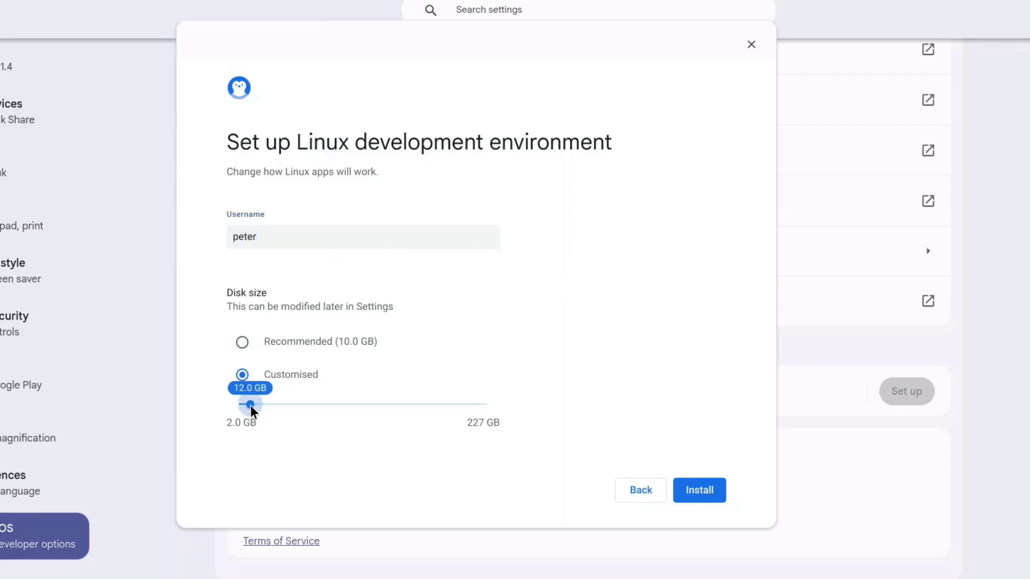
drag(250, 406, 272, 406)
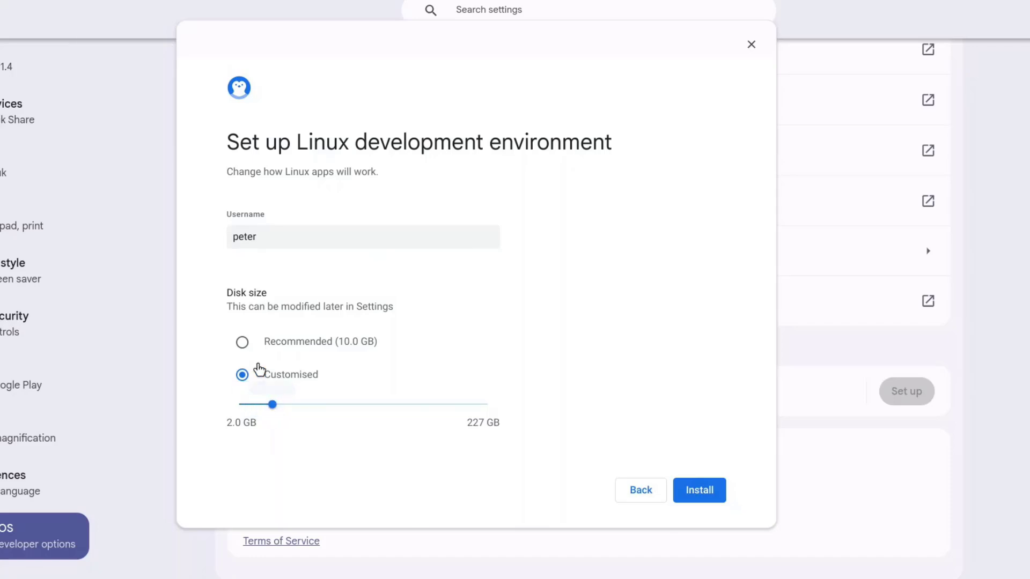
click(243, 344)
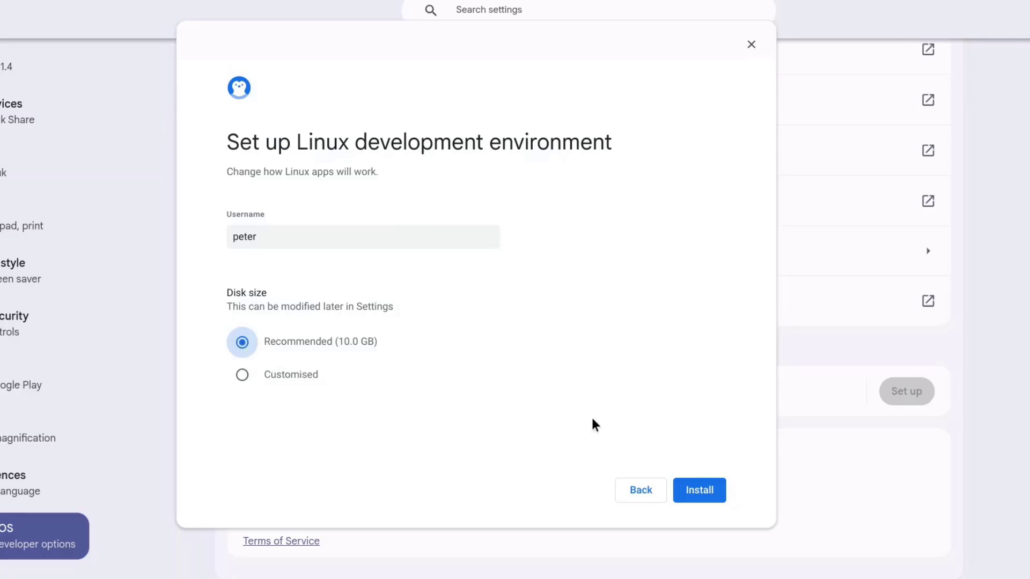
click(720, 497)
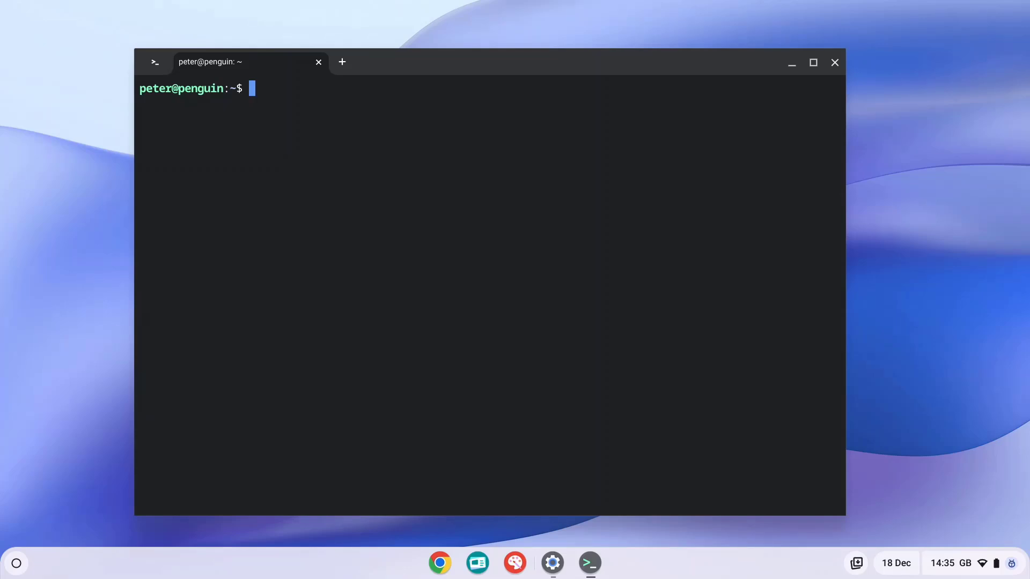
Step: Run sudo apt-get update && sudo apt-get dist-upgrade and confirm upgrading tzdata and libgstreamer1.0-0
text(sudo apt-get)
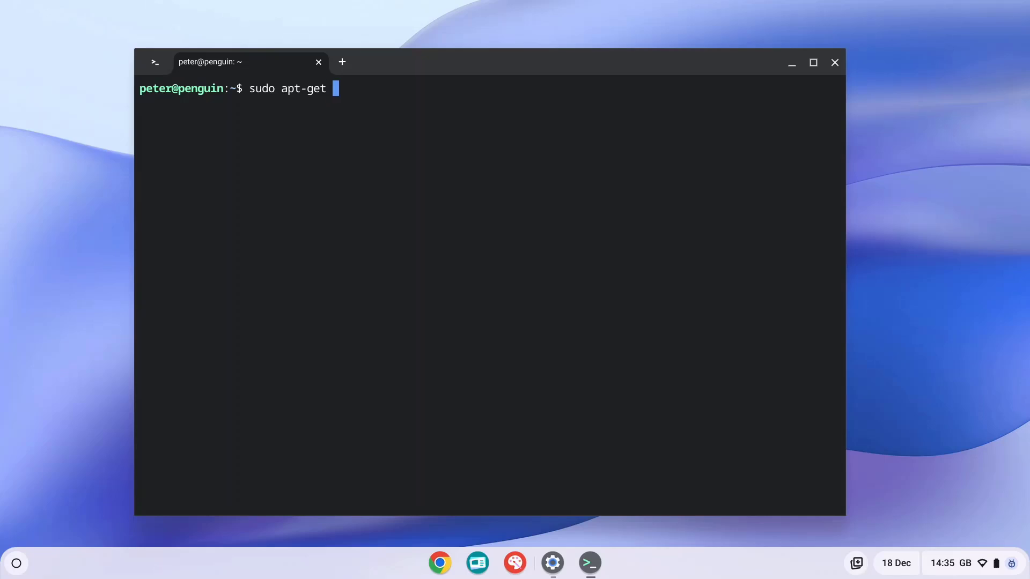
text( update &&)
text( sudo apt)
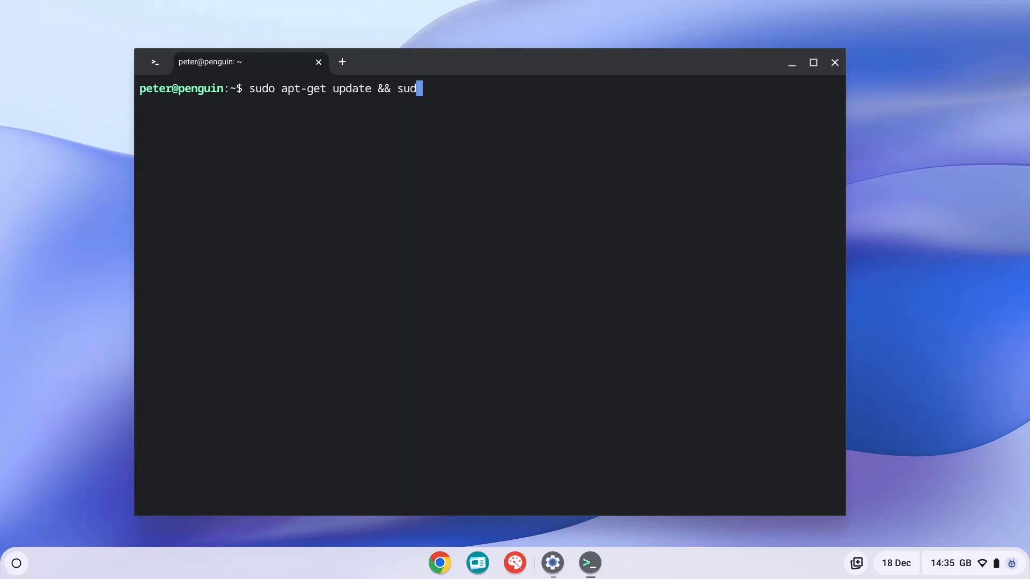
text(-get dist-upgrade)
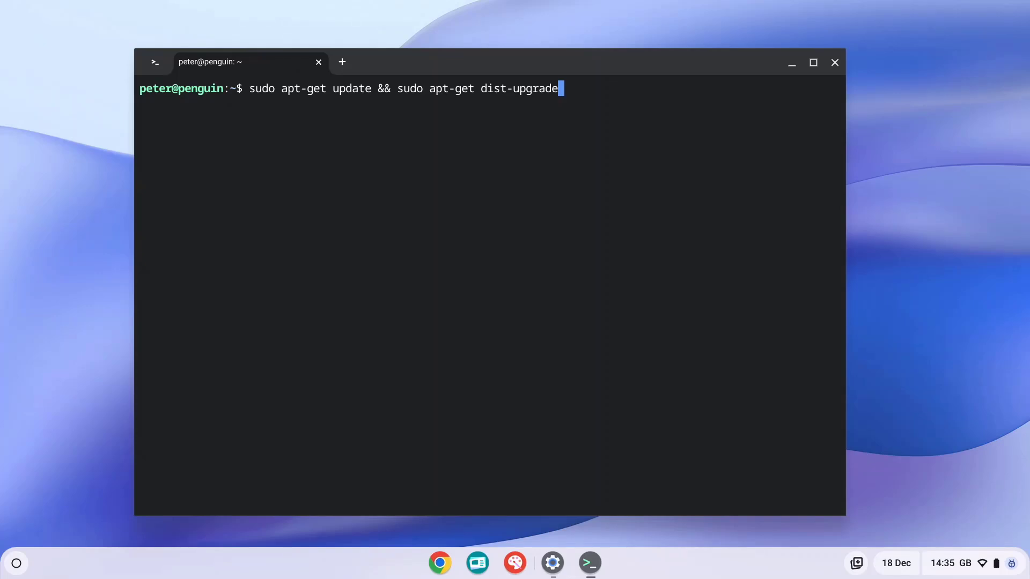
key(Return)
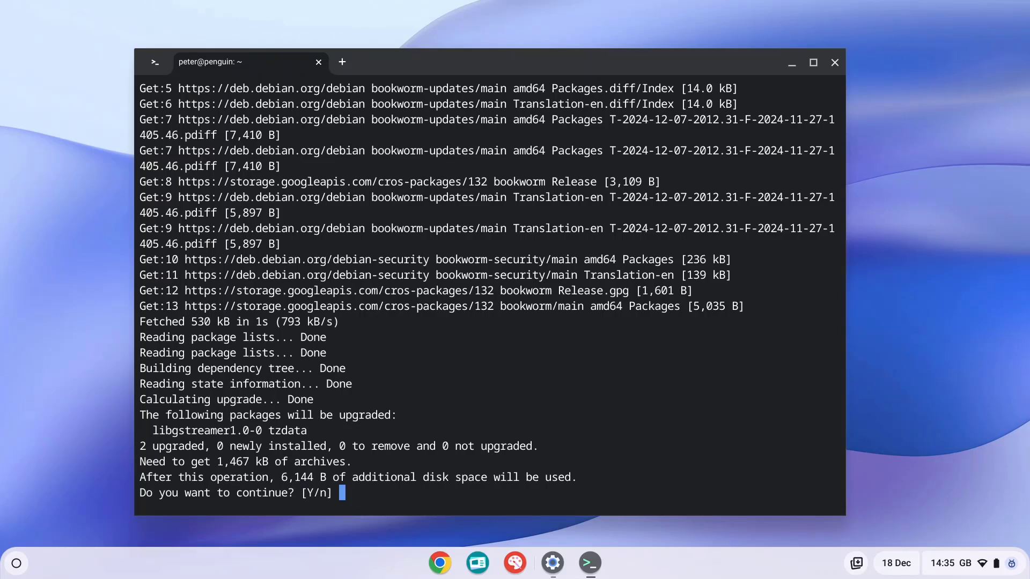
text(y)
key(Return)
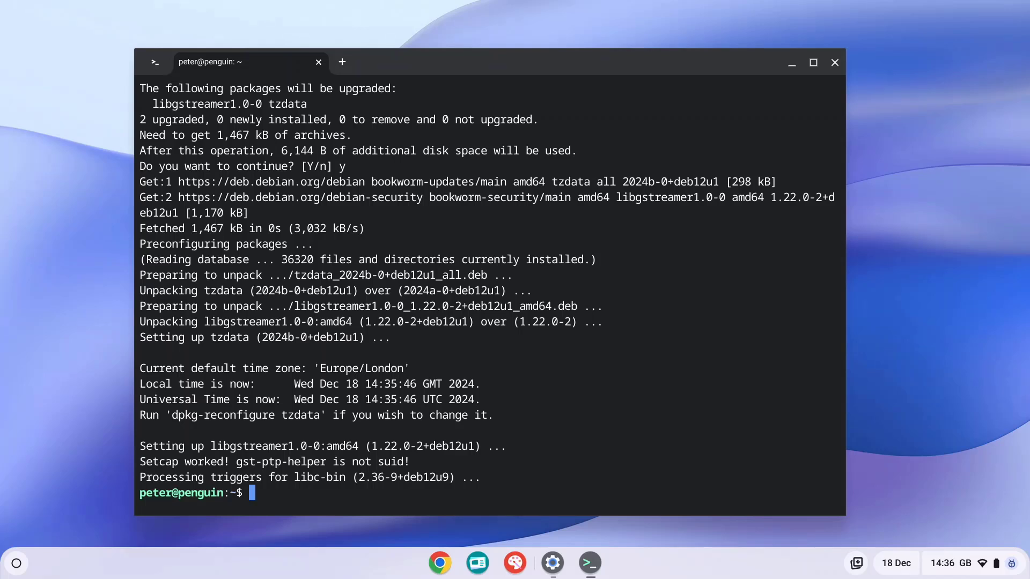
Step: Run sudo apt install libreoffice and confirm installing all 372 new packages
text(sudo apt install )
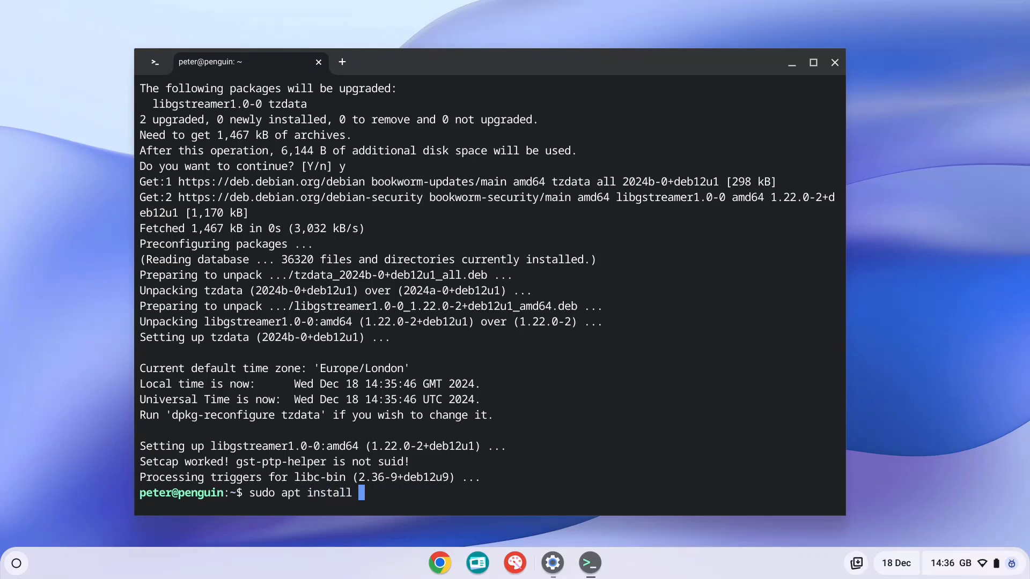
text(libreoffice)
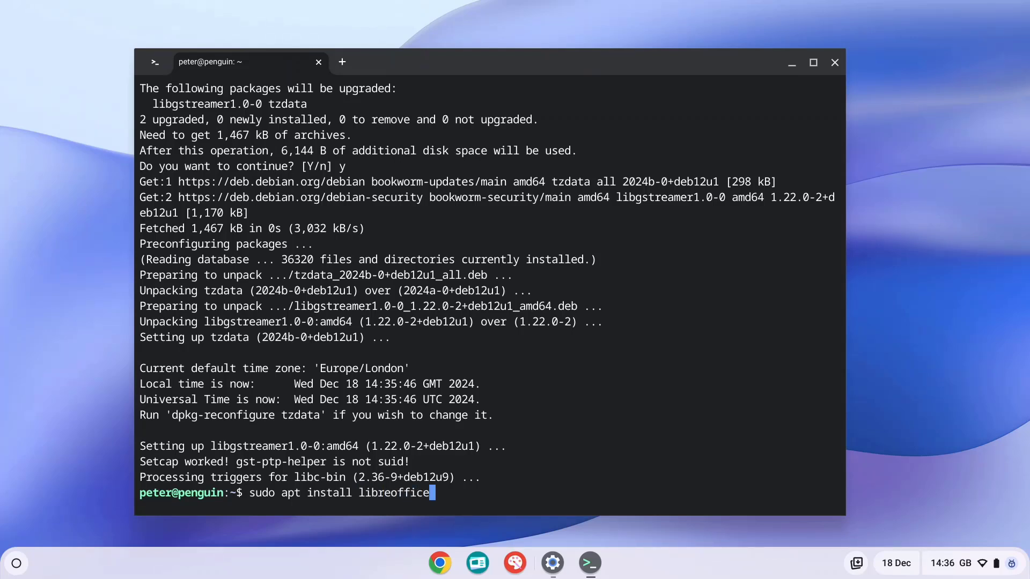
key(Return)
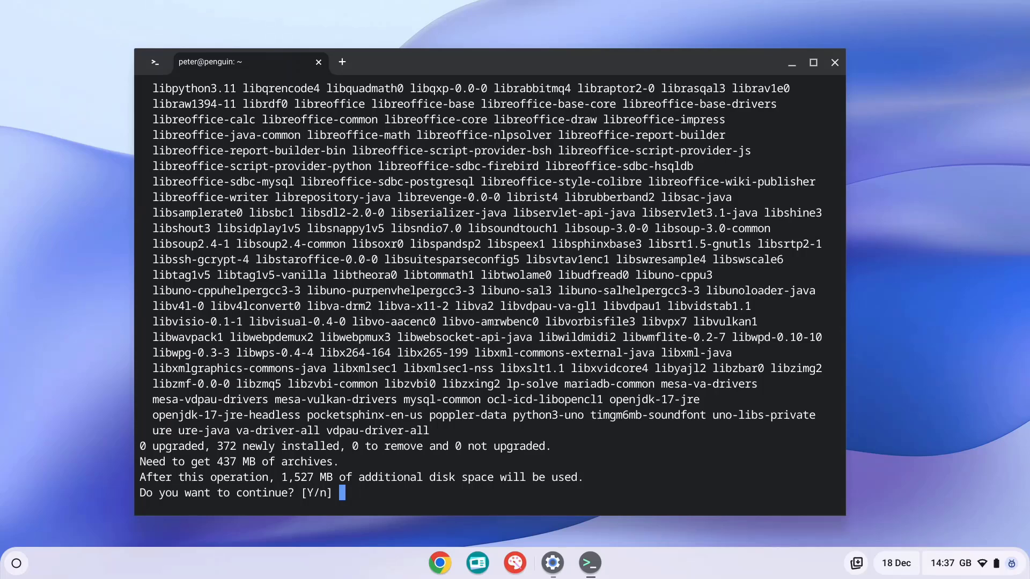
text(y)
key(Return)
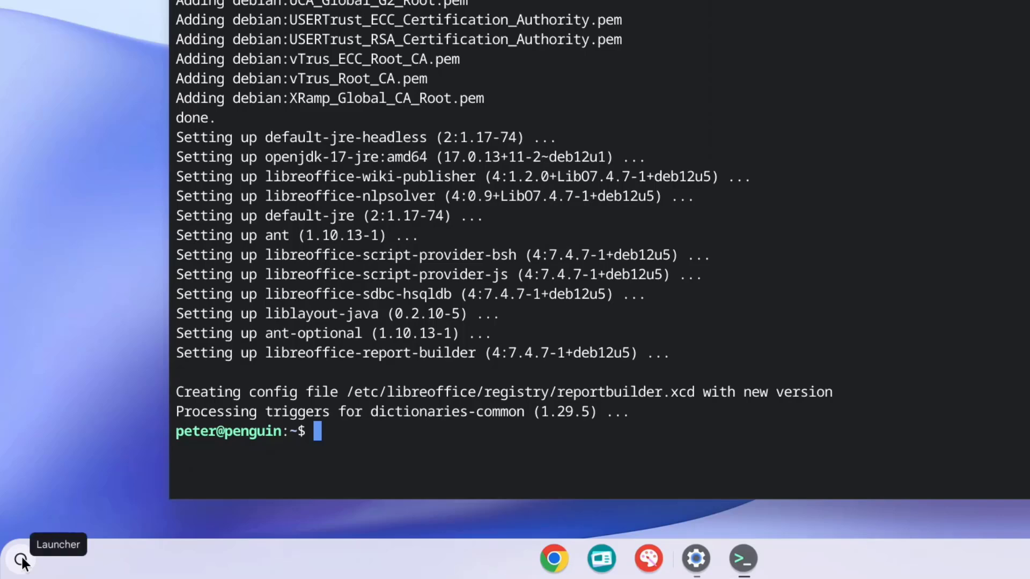
Step: Open the launcher's Linux apps folder to see the six LibreOffice apps and Vim
click(21, 559)
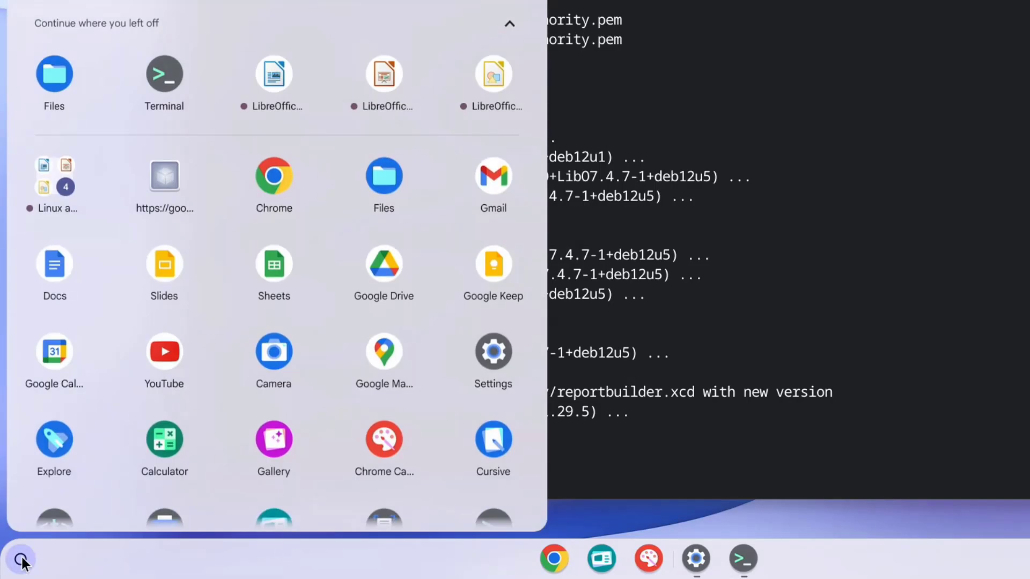
click(53, 174)
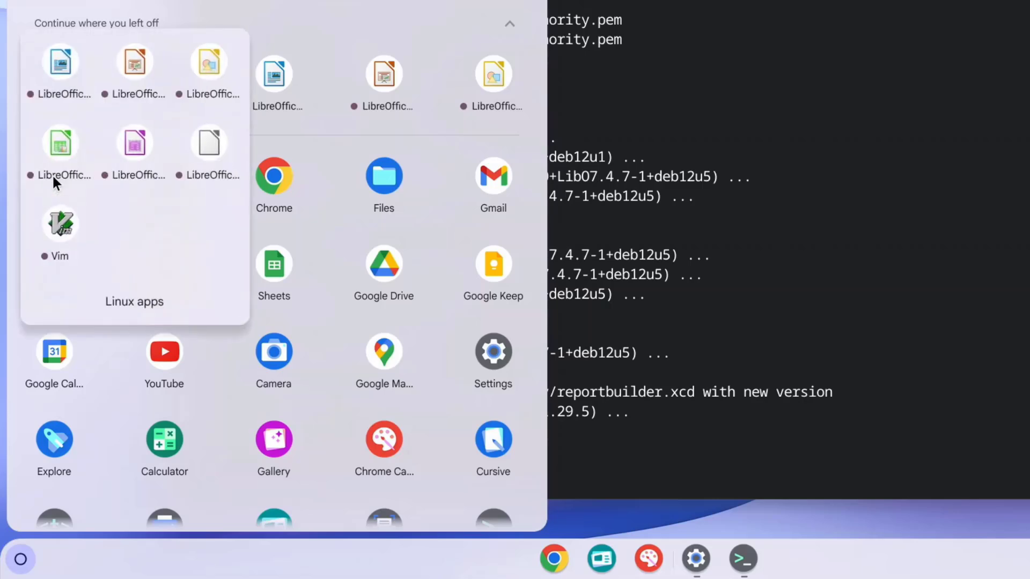
Step: Launch LibreOffice Writer to a blank document and dismiss the Did you know? tip
click(60, 63)
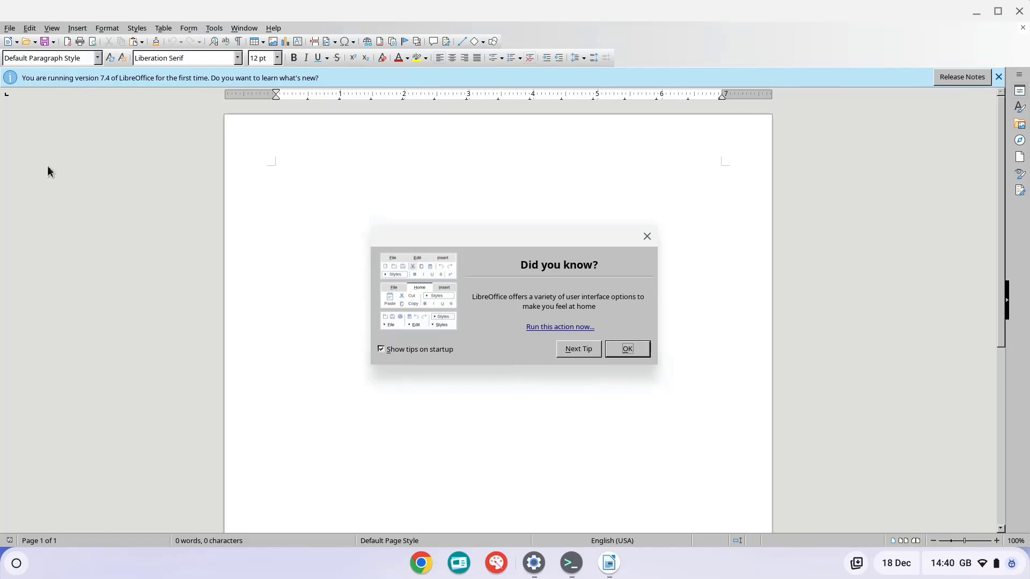
click(637, 352)
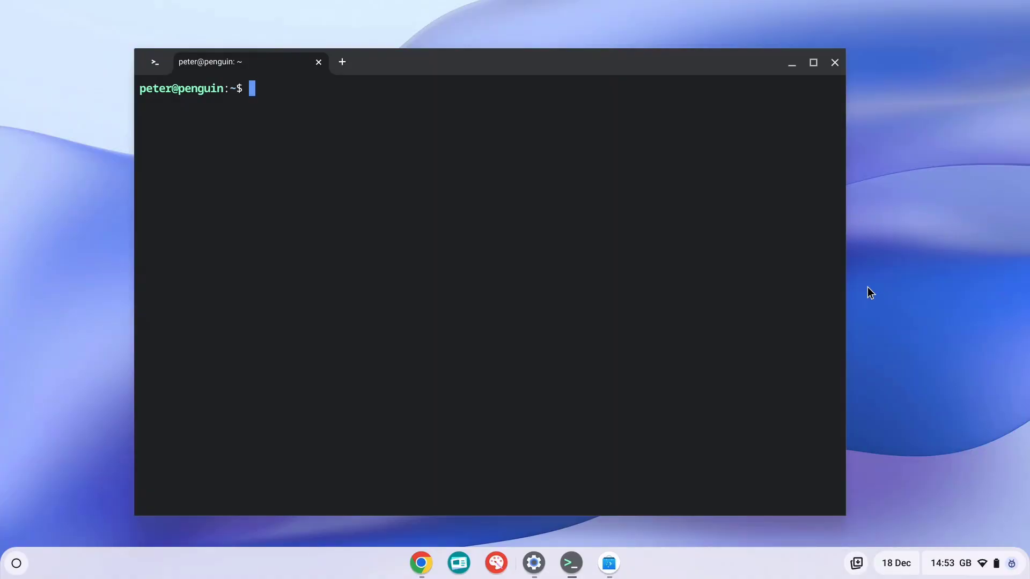
click(421, 562)
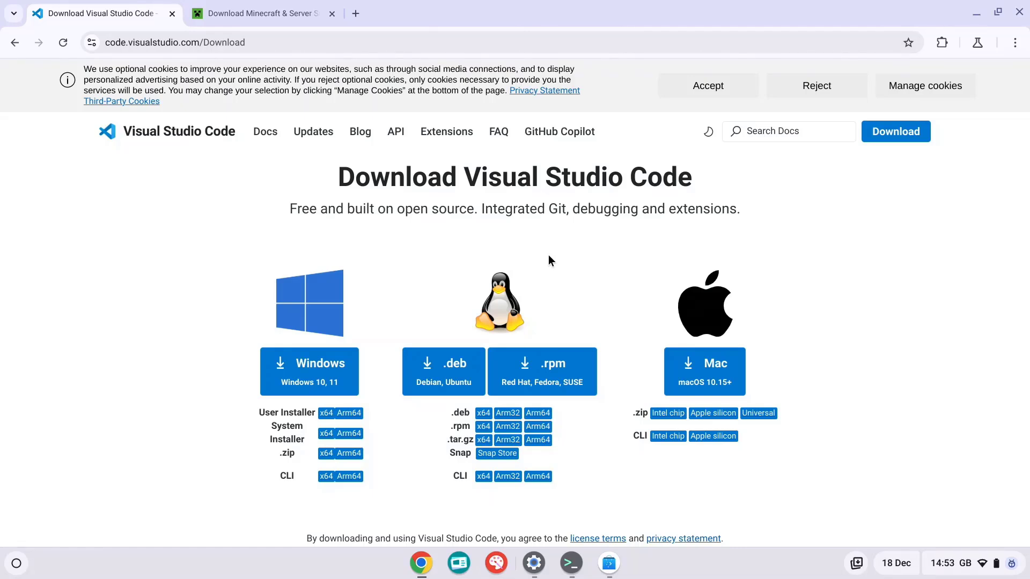
click(437, 367)
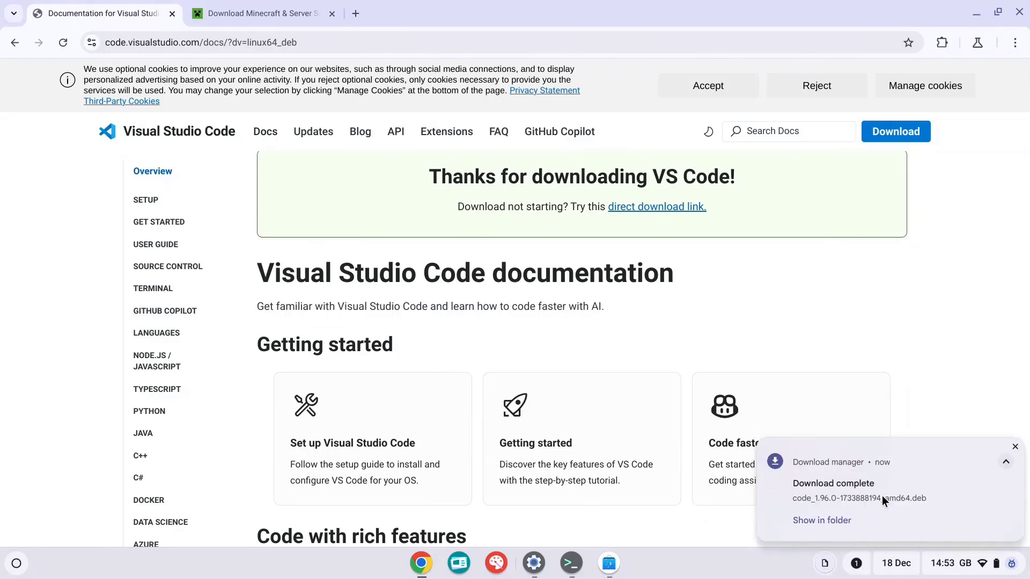
Step: Open the code .deb file from Downloads and install Visual Studio Code 1.96.0 into Linux
click(815, 522)
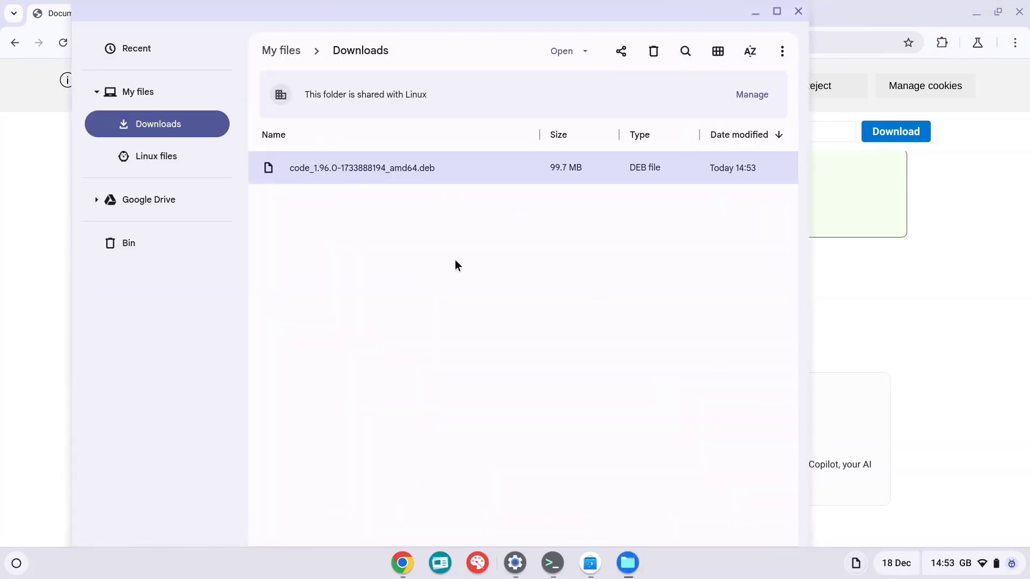
double_click(378, 167)
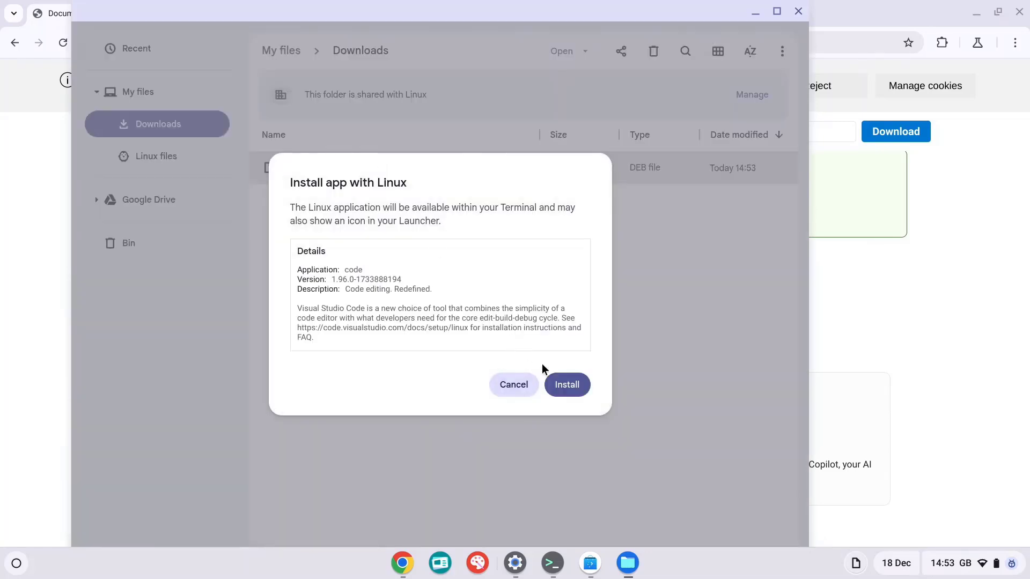
click(563, 386)
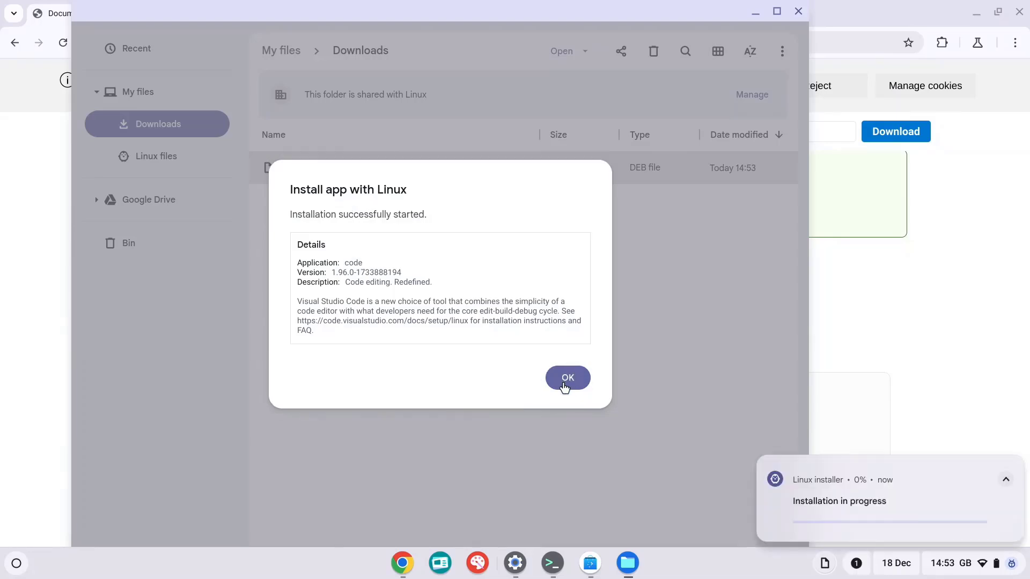
click(563, 387)
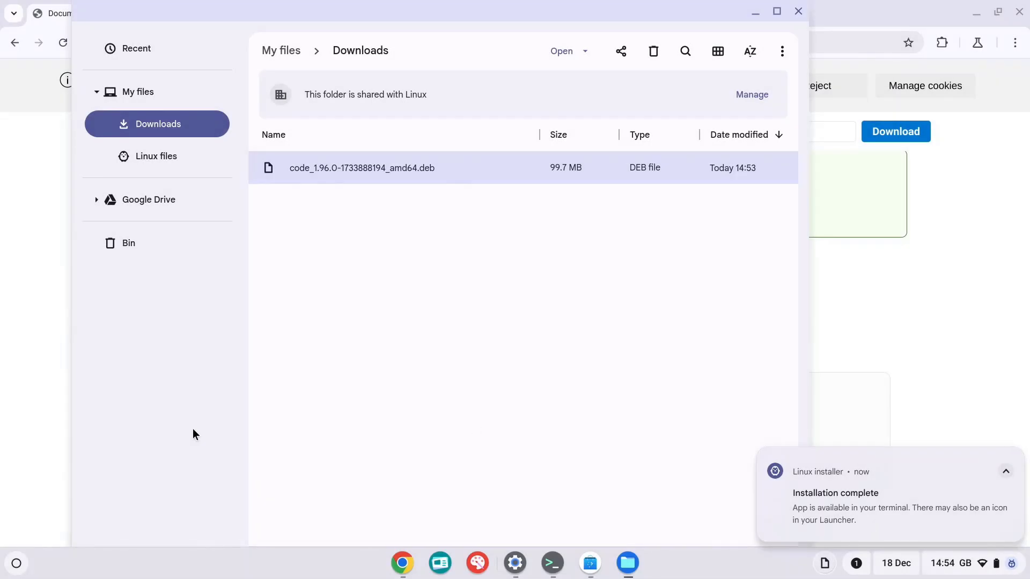
Step: Launch Visual Studio Code from the launcher's Linux apps folder to its Get Started walkthrough
click(17, 563)
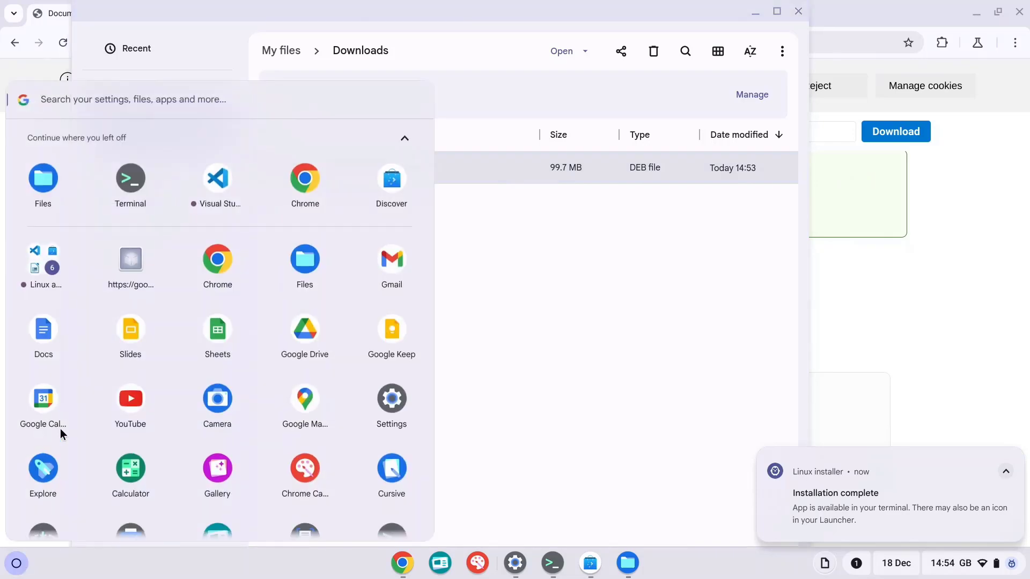
click(44, 255)
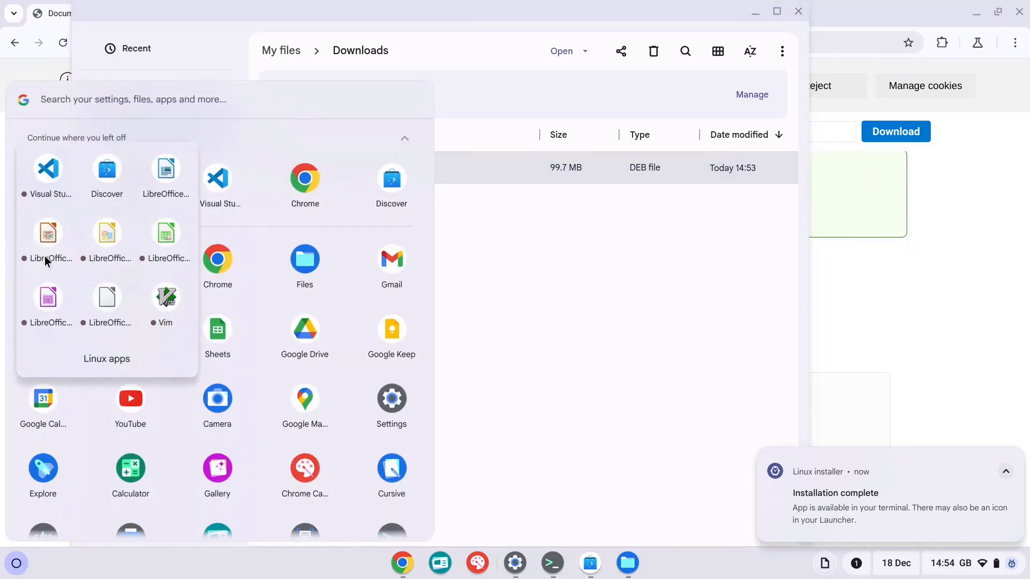
click(48, 170)
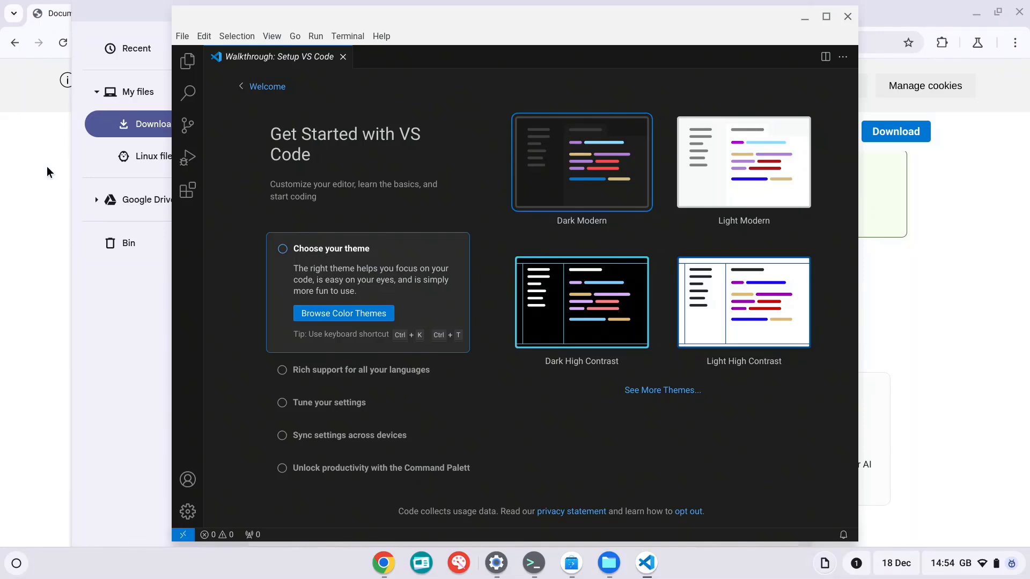
Step: Bring Chrome forward and show the 'Download Minecraft & Server Software' tab
click(46, 166)
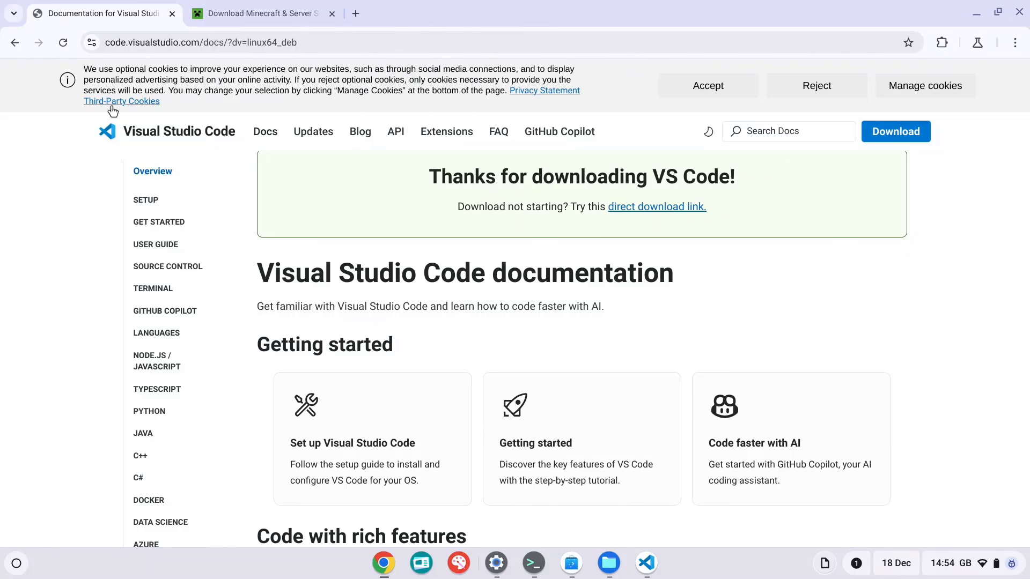
click(252, 5)
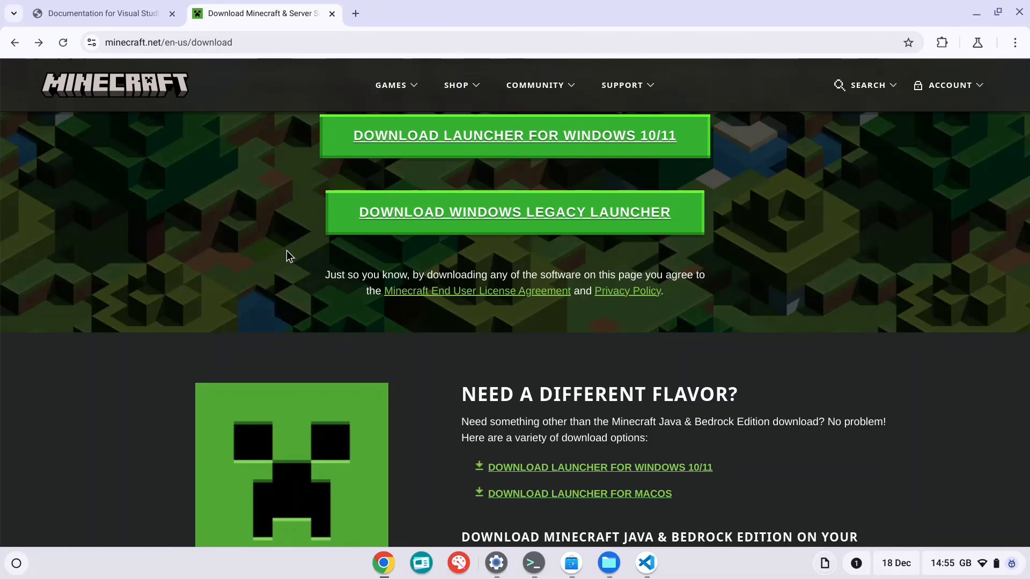
Step: Scroll down the minecraft.net download page to the other download sections
scroll(286, 251, down, 6)
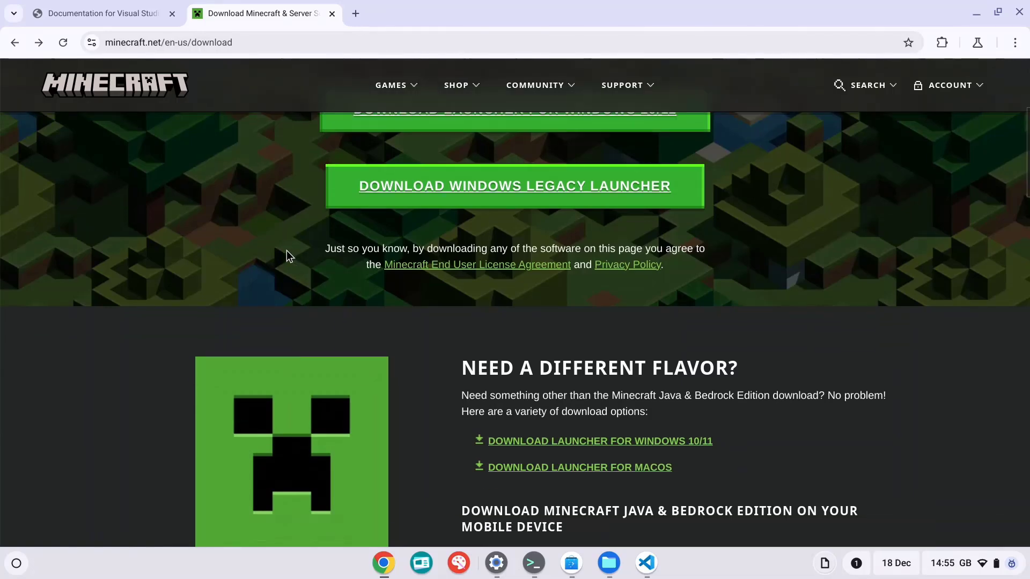
scroll(286, 250, down, 1)
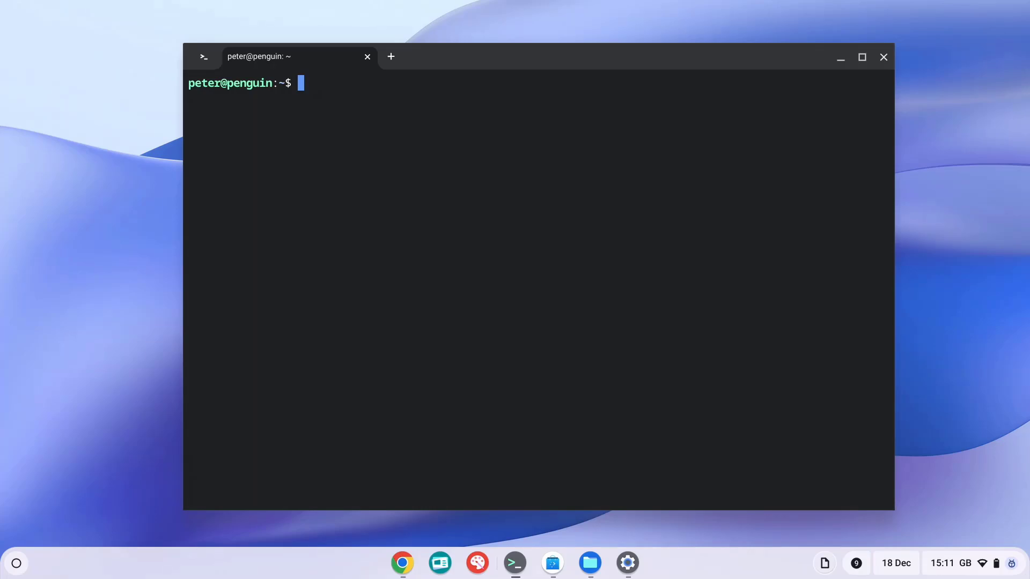
Step: Install VLC in Linux by running 'sudo apt install vlc'
text(sudo)
text(apt insta)
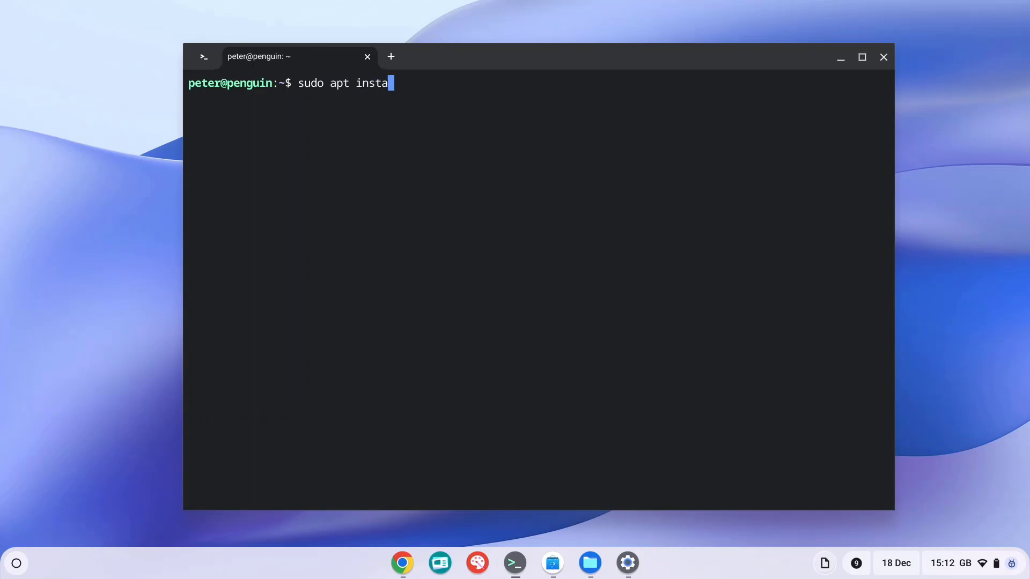
text(ll vlc)
key(Return)
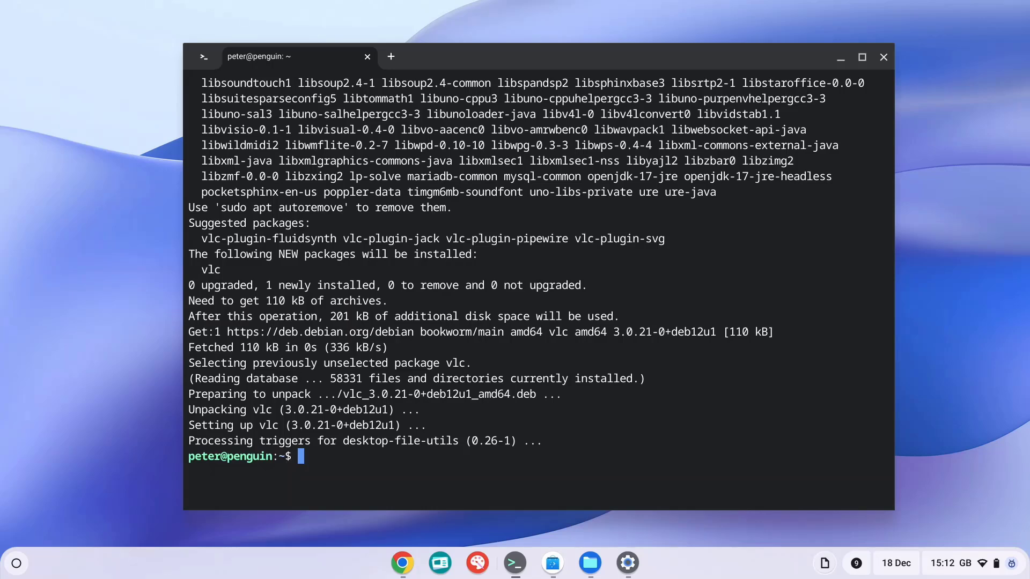
Step: Launch VLC media player from the launcher's Linux apps folder
click(16, 563)
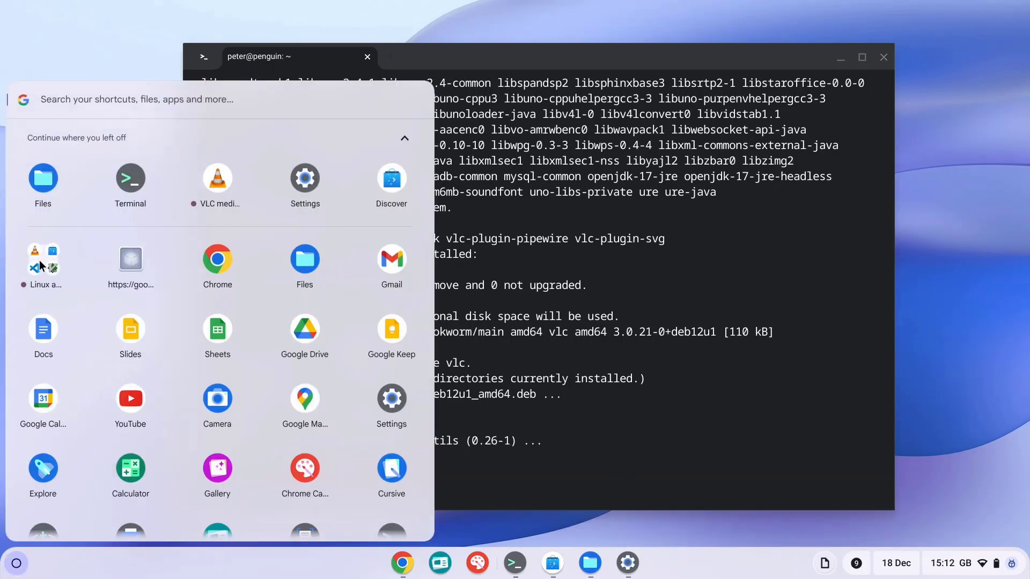
click(40, 260)
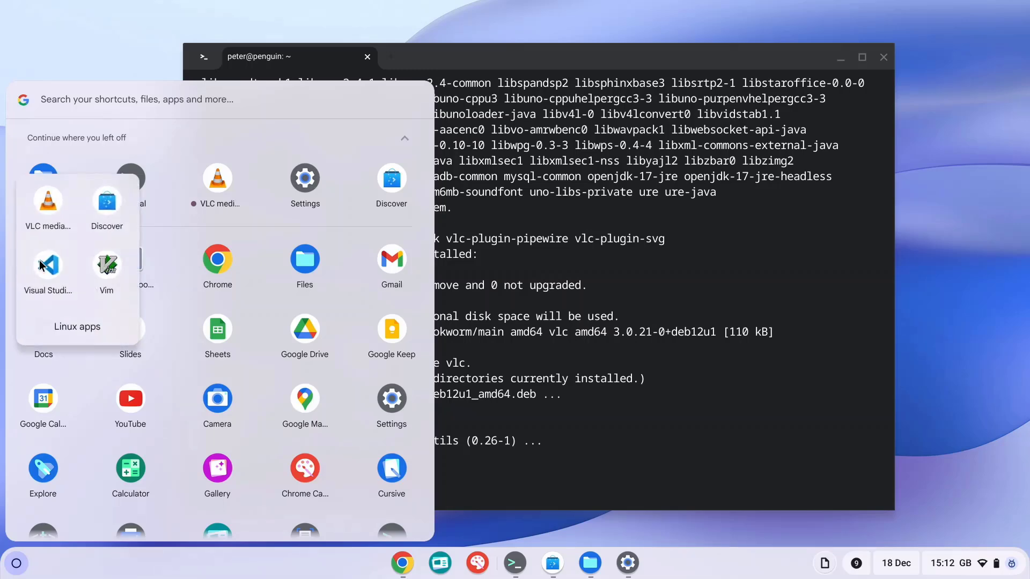
click(41, 200)
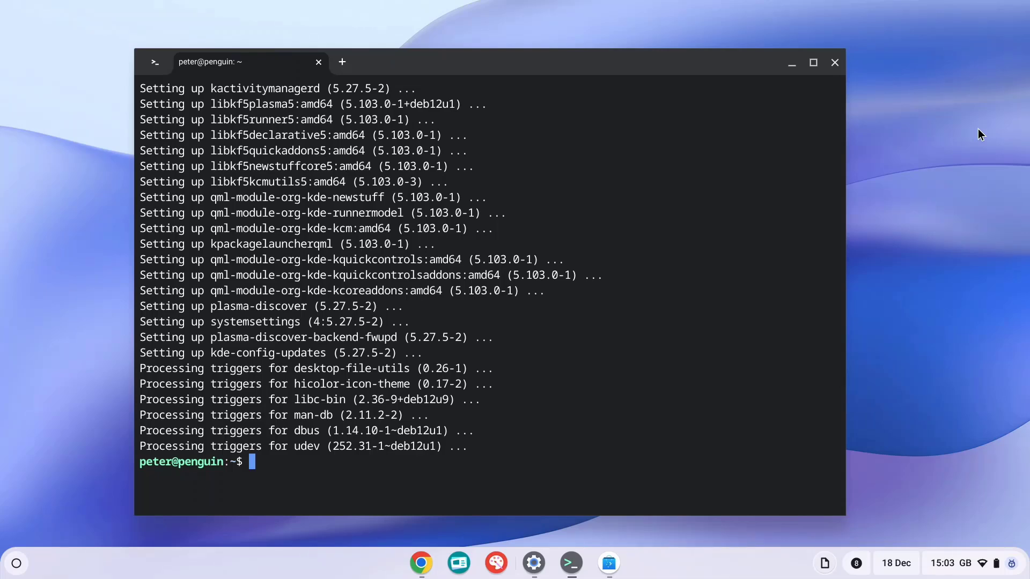
Step: Open the Files app through launcher search and go to the Linux files folder
key(super)
text(files)
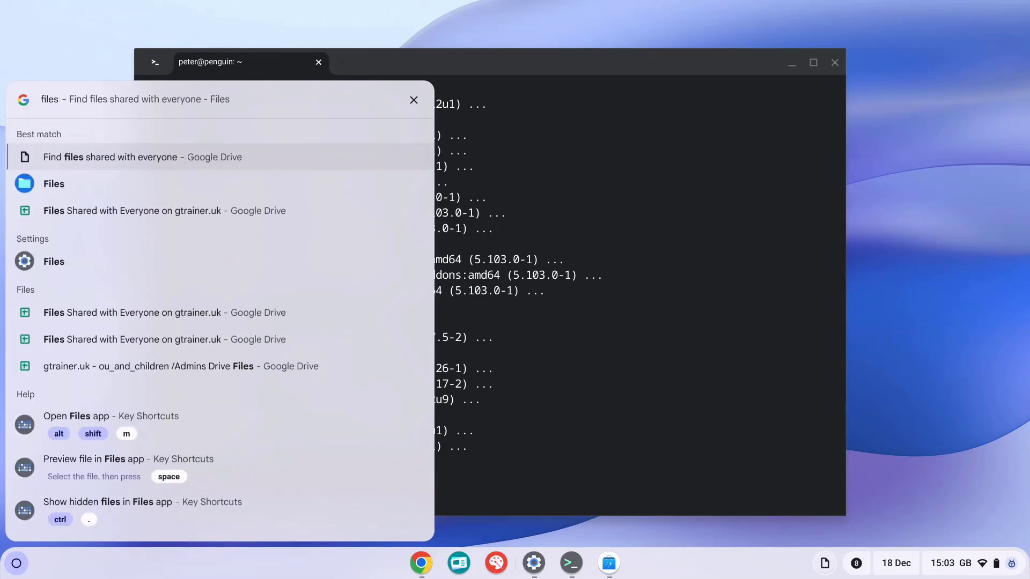
key(Down)
key(Return)
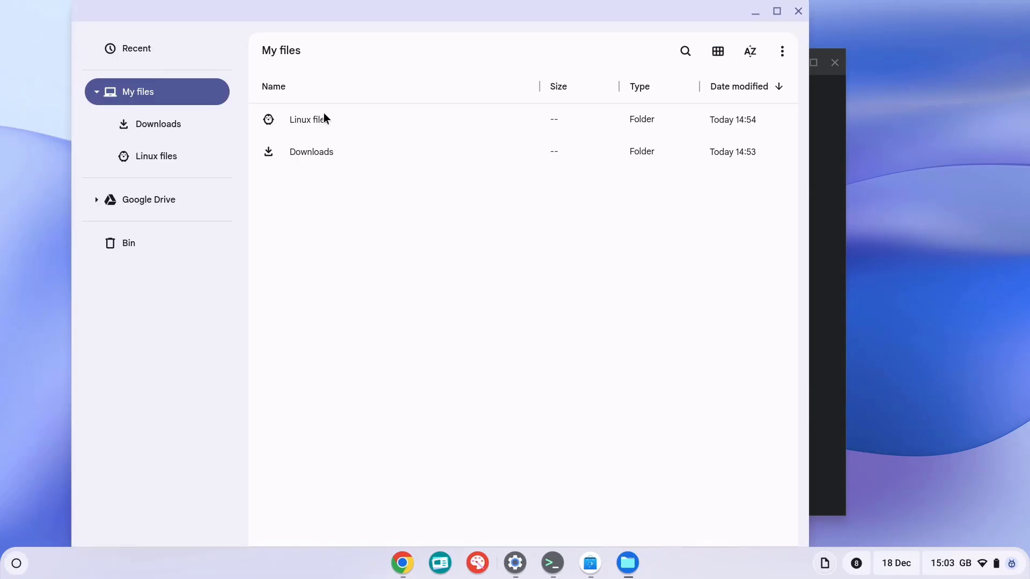
click(169, 122)
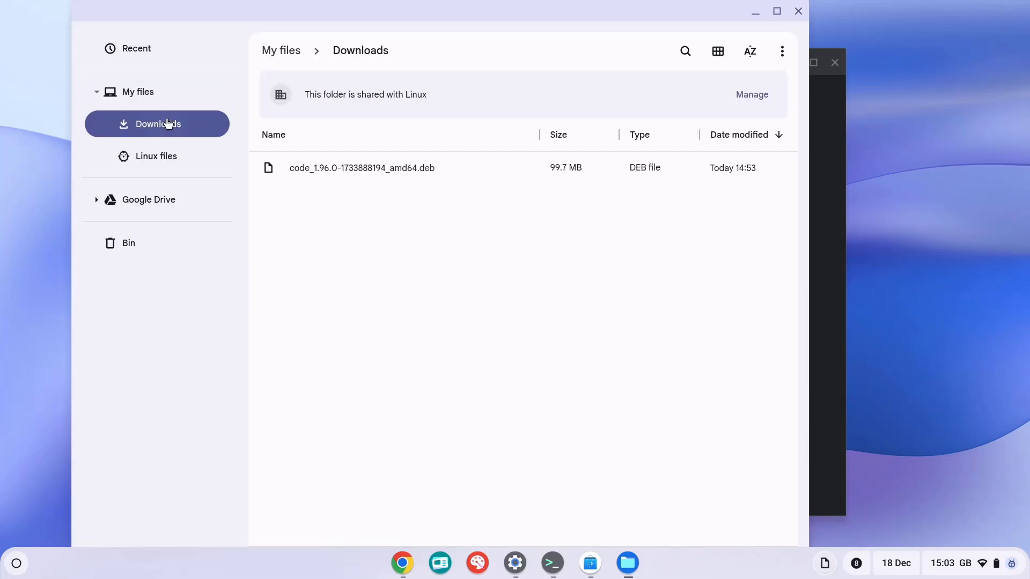
click(157, 159)
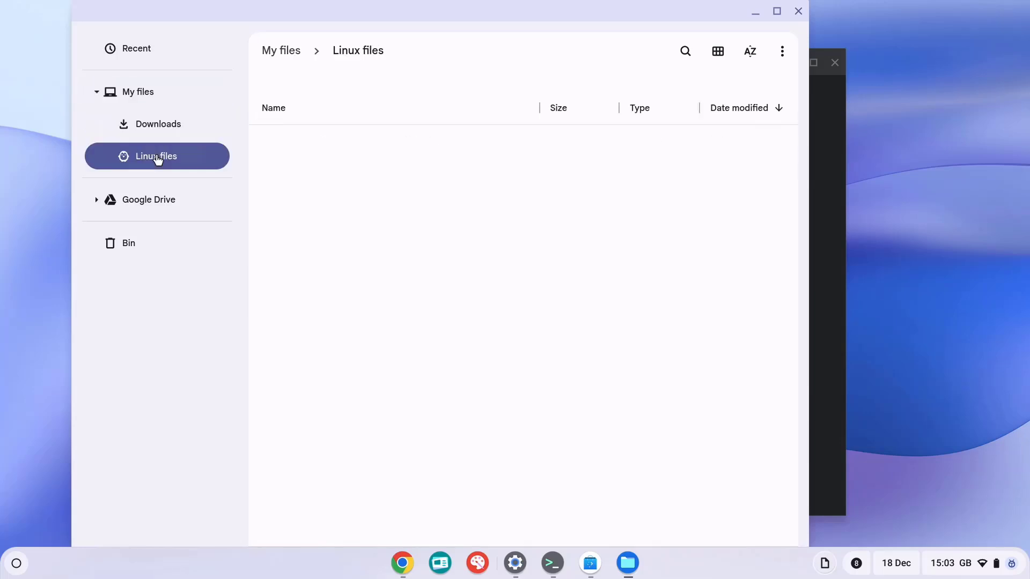
Step: Create a folder named 'New folder' in Linux files, then return to the terminal
right_click(343, 171)
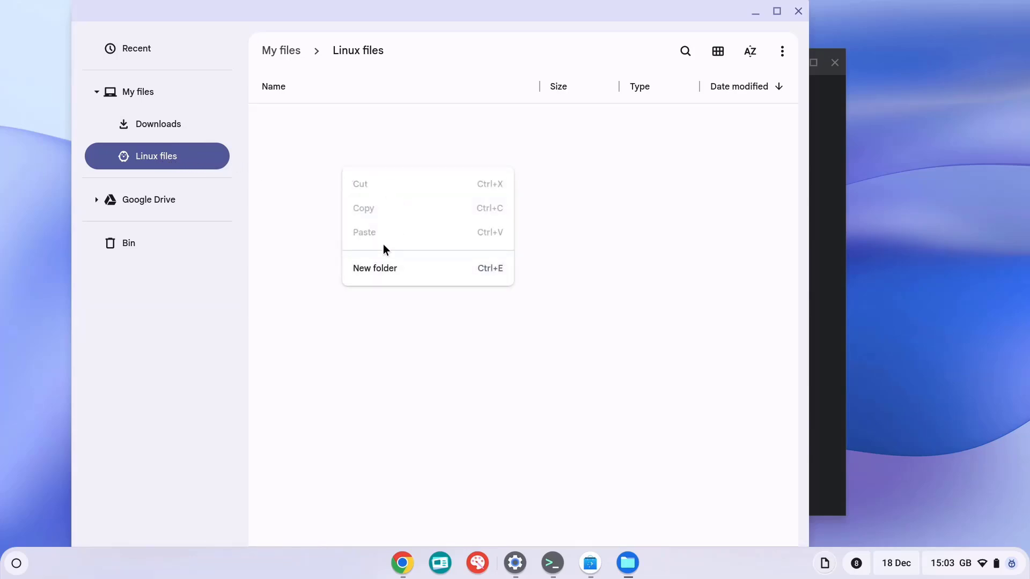
click(370, 272)
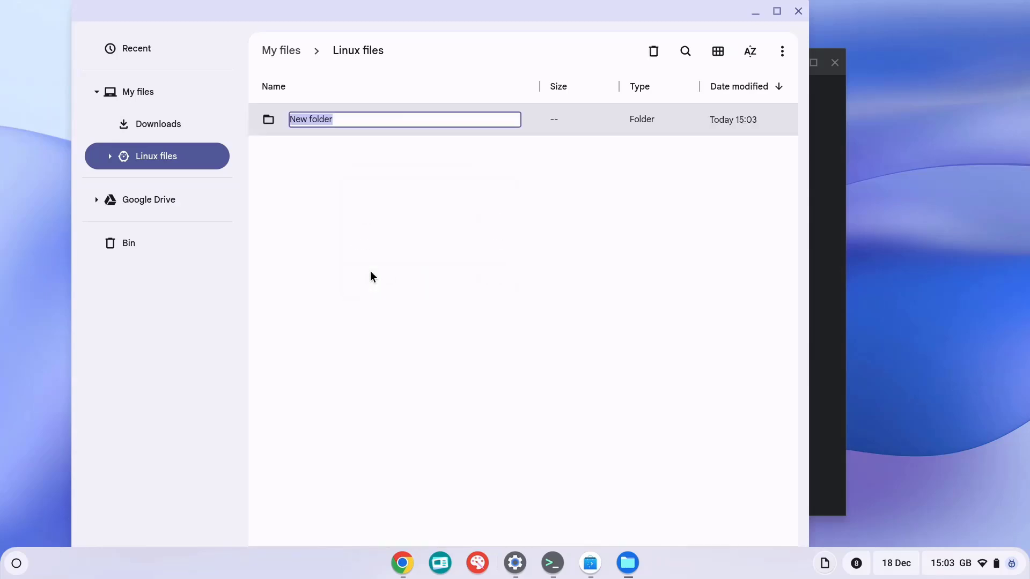
key(Return)
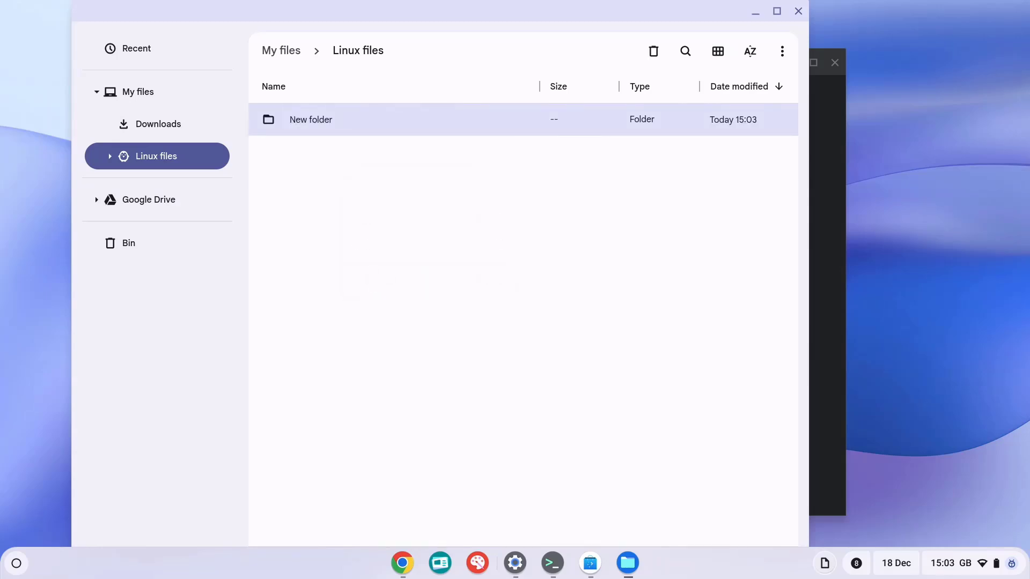
click(818, 239)
Step: Run ls in the Linux home folder to confirm 'New folder' is listed
text(ls)
key(Return)
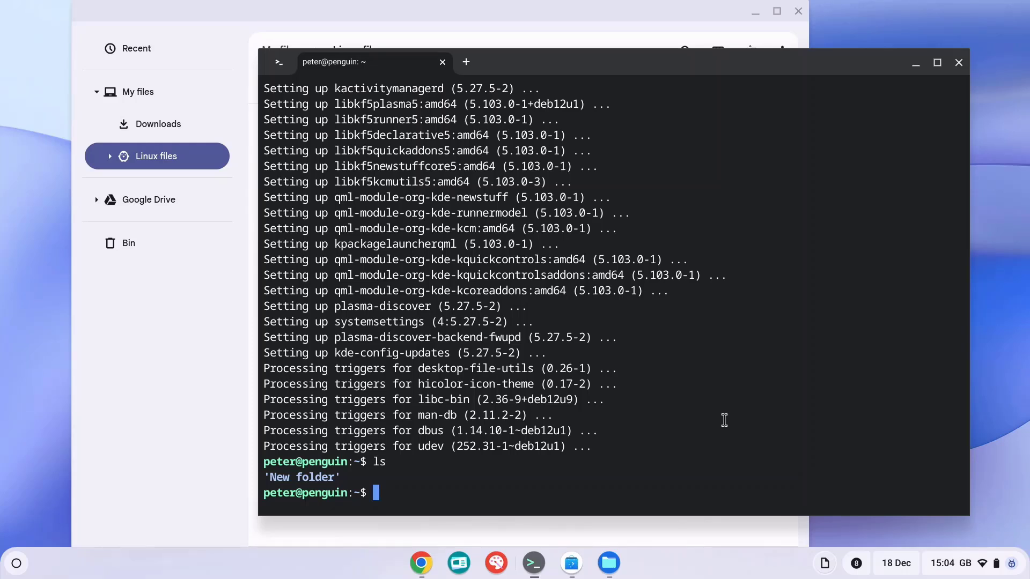
Step: Share the Downloads folder with Linux from the Files sidebar
click(171, 328)
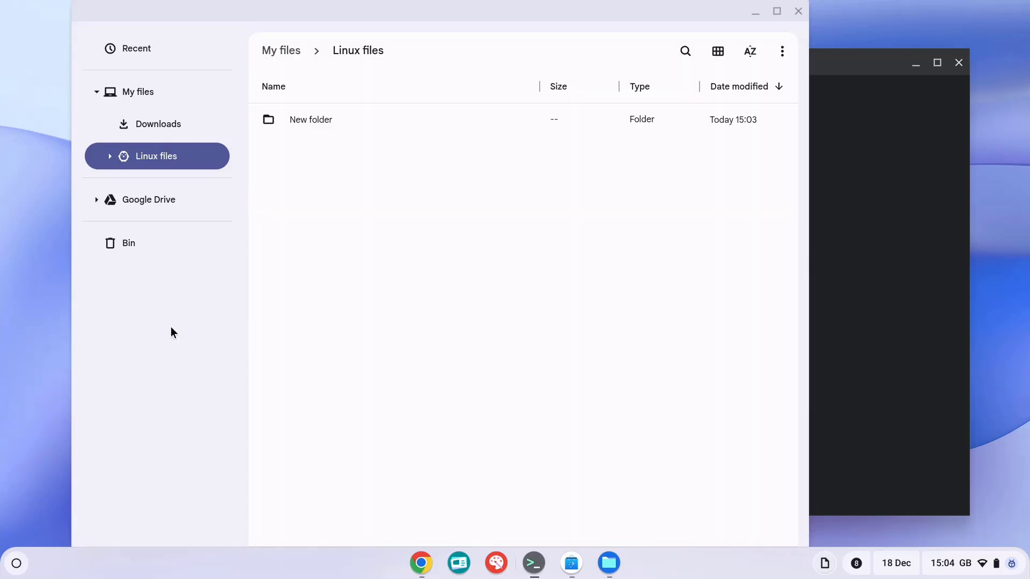
right_click(168, 131)
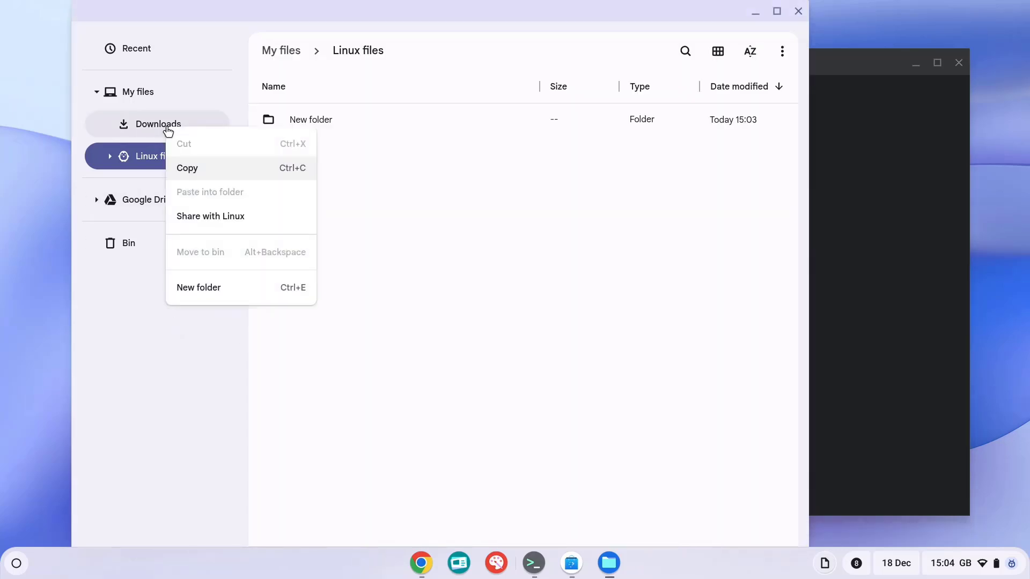
click(194, 214)
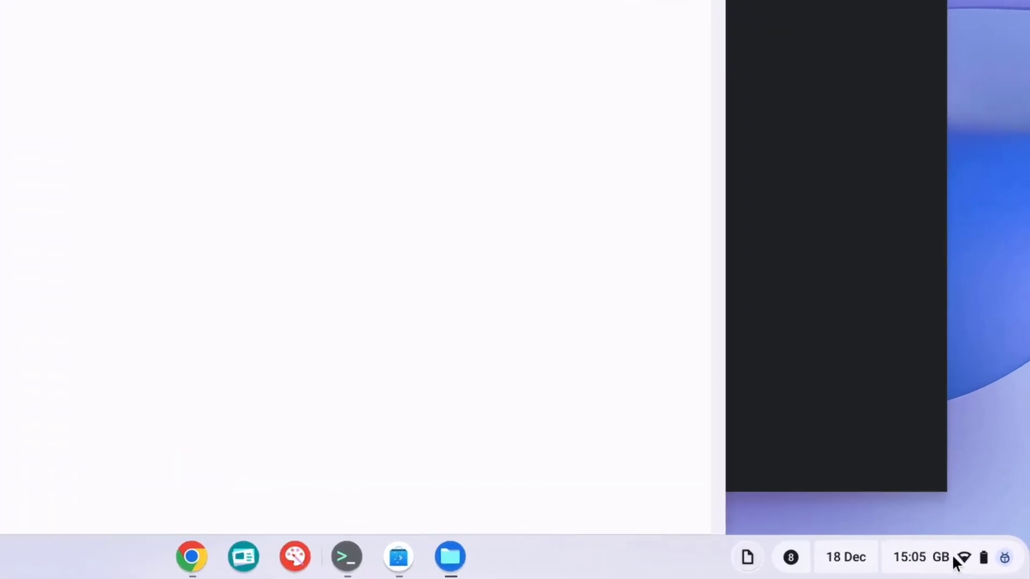
Step: Open Settings' Linux shared folders page and select the /mnt/chromeos path shown there
click(955, 563)
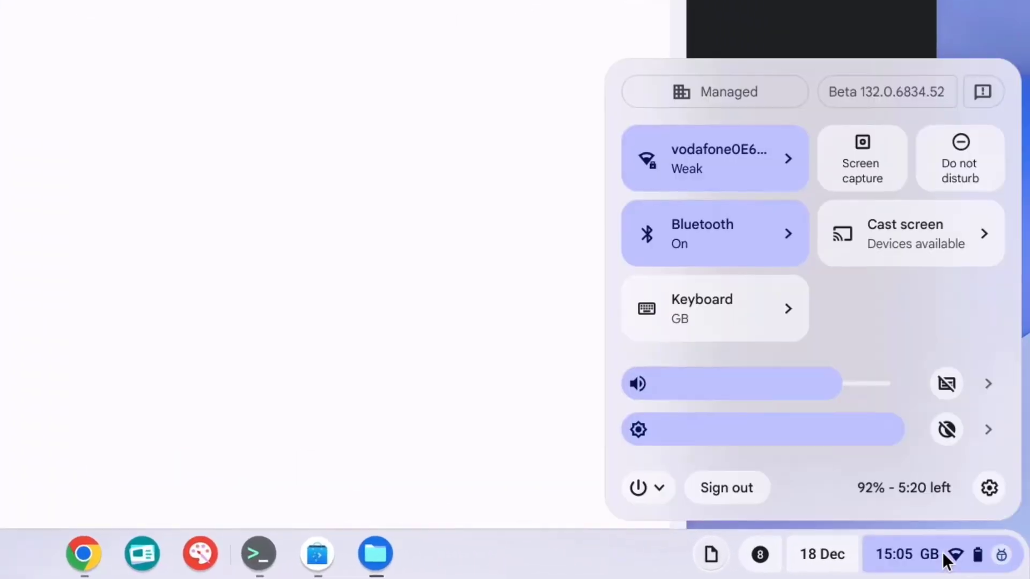
click(988, 488)
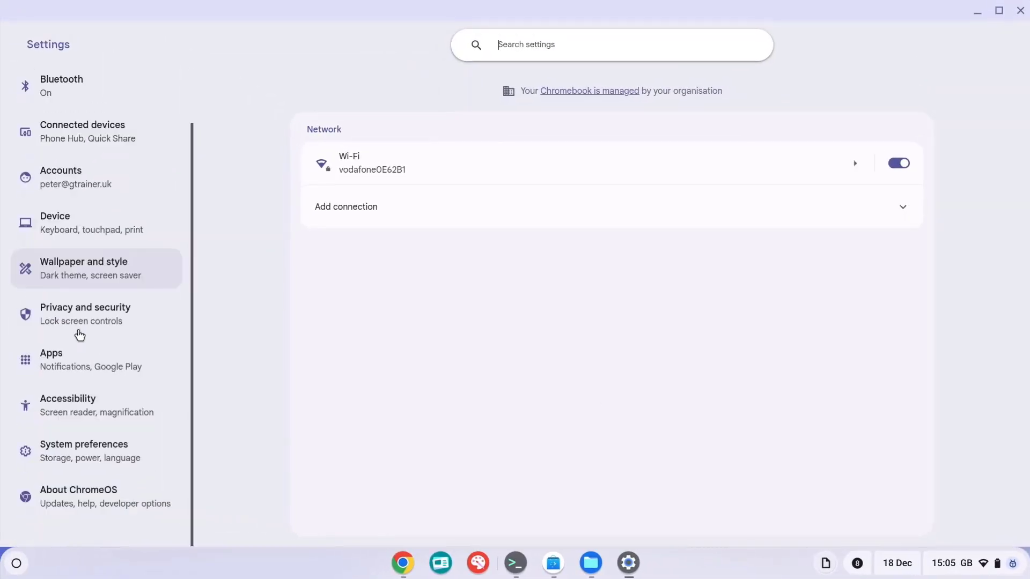
click(94, 486)
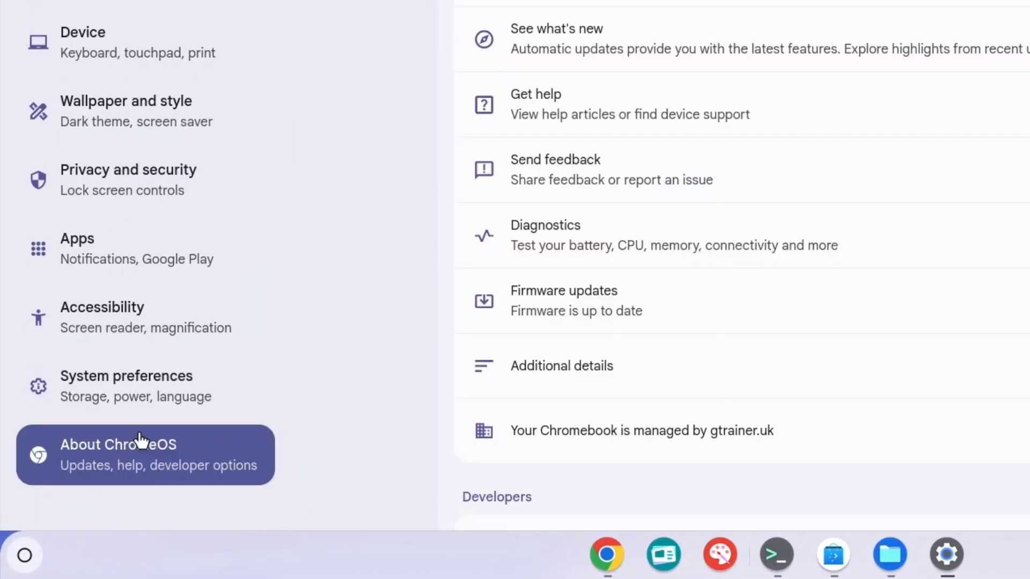
scroll(695, 194, down, 5)
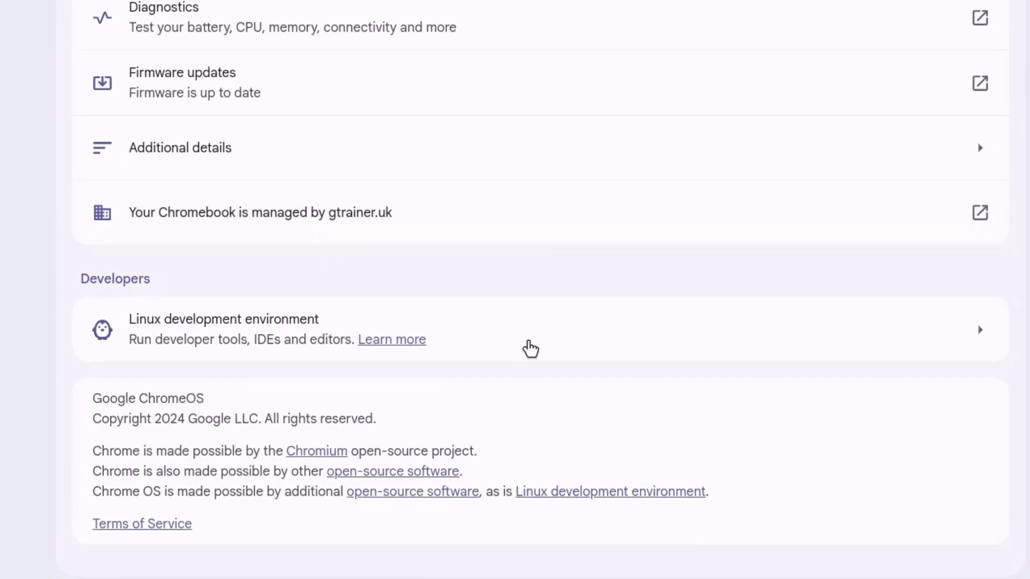
click(530, 349)
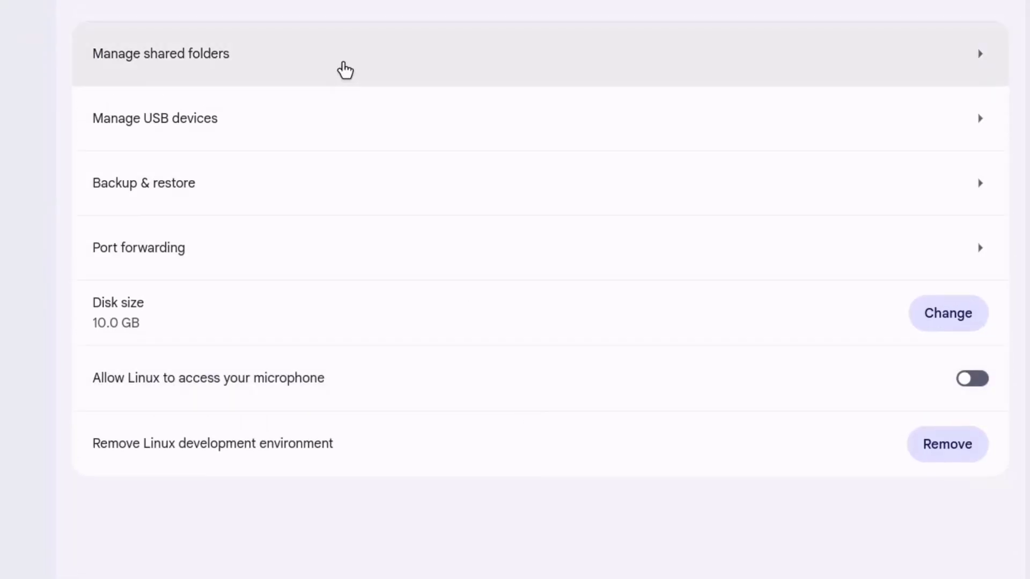
click(345, 70)
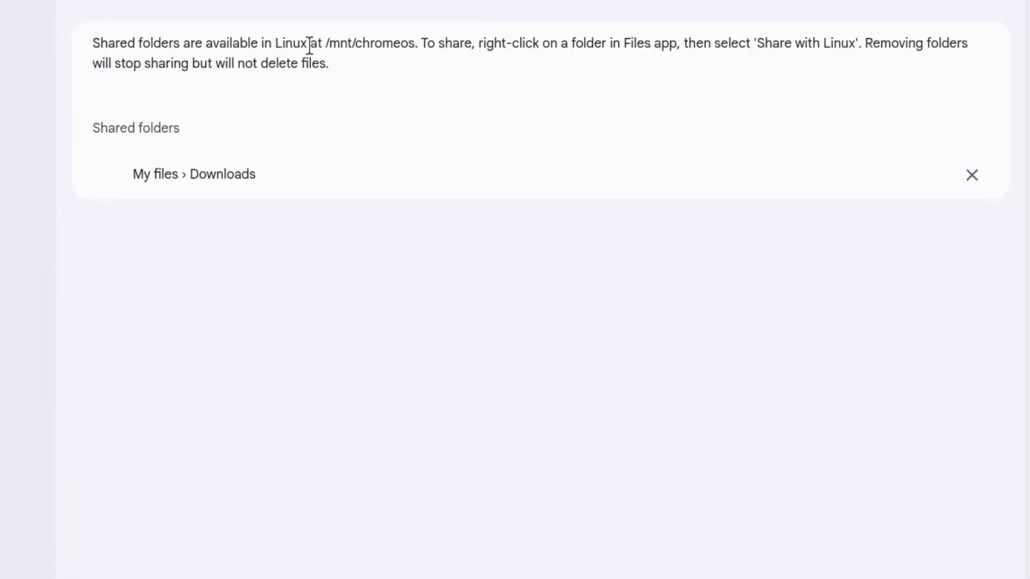
drag(324, 42, 415, 41)
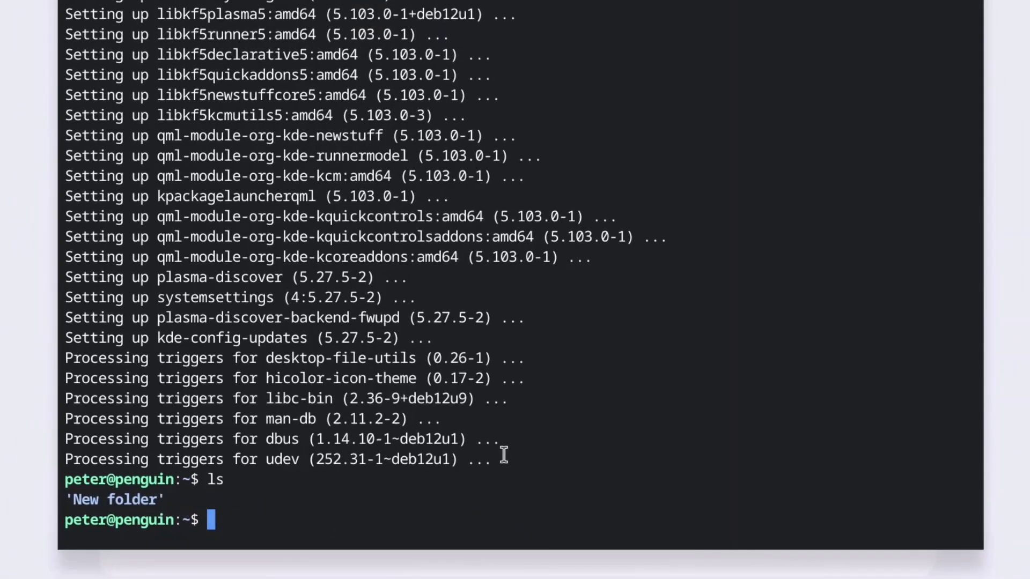
Step: Change into /mnt/chromeos and list its contents
text(cd /mnt/)
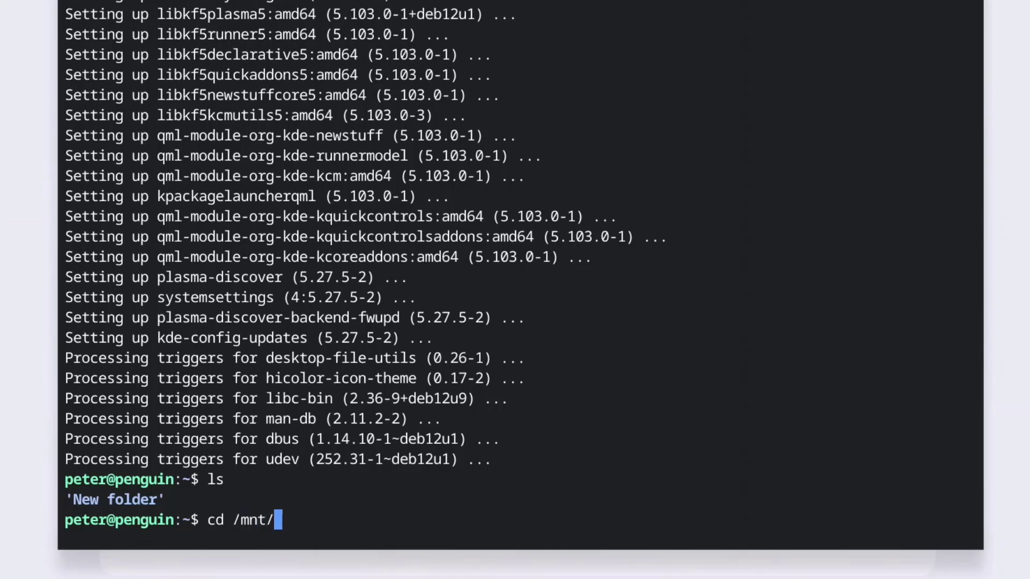
text(chrom)
key(Tab)
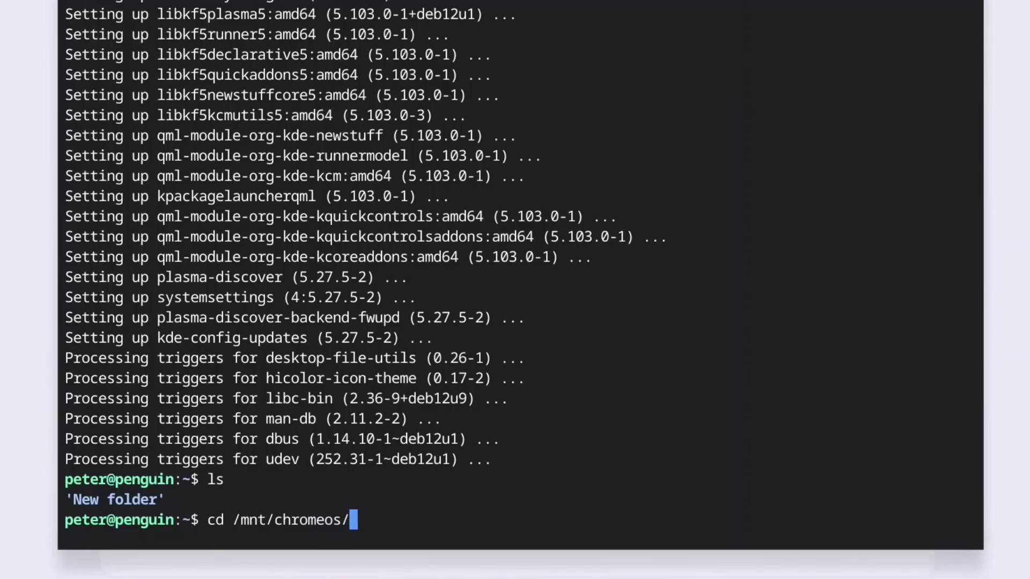
key(Return)
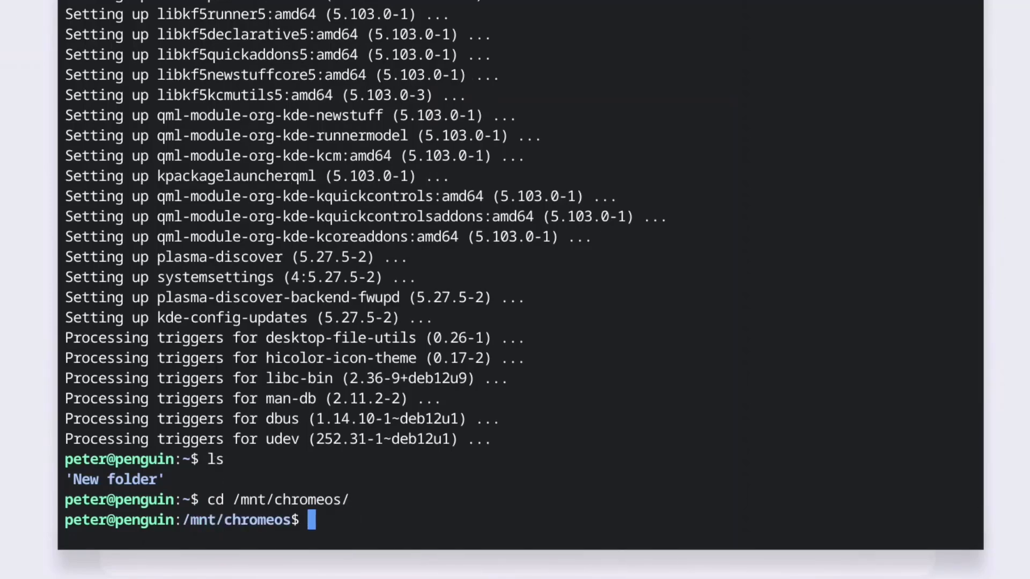
text(ls)
key(Return)
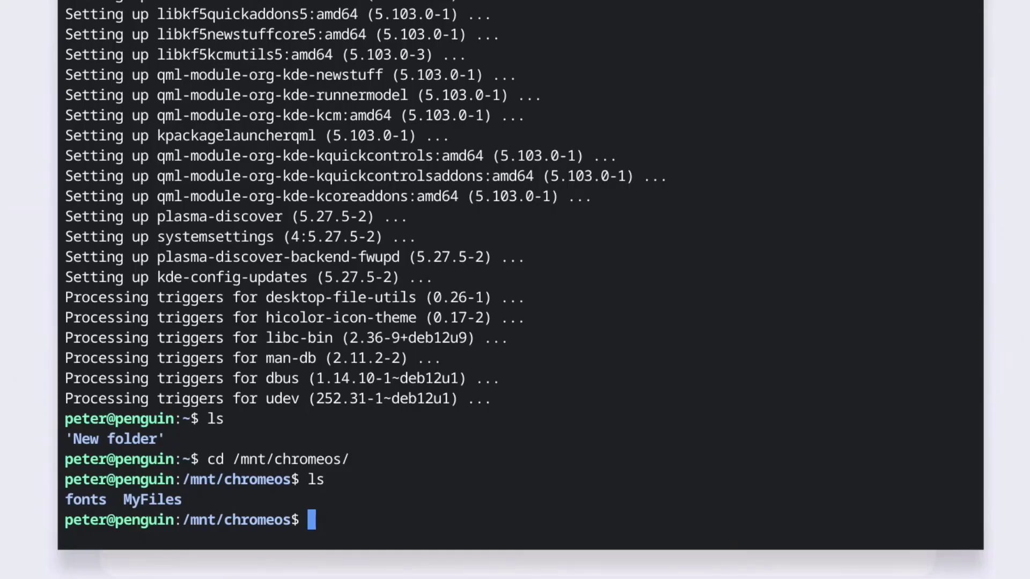
Step: Change into the MyFiles folder and list its contents
text(cd My)
key(Tab)
key(Return)
text(ls)
key(Return)
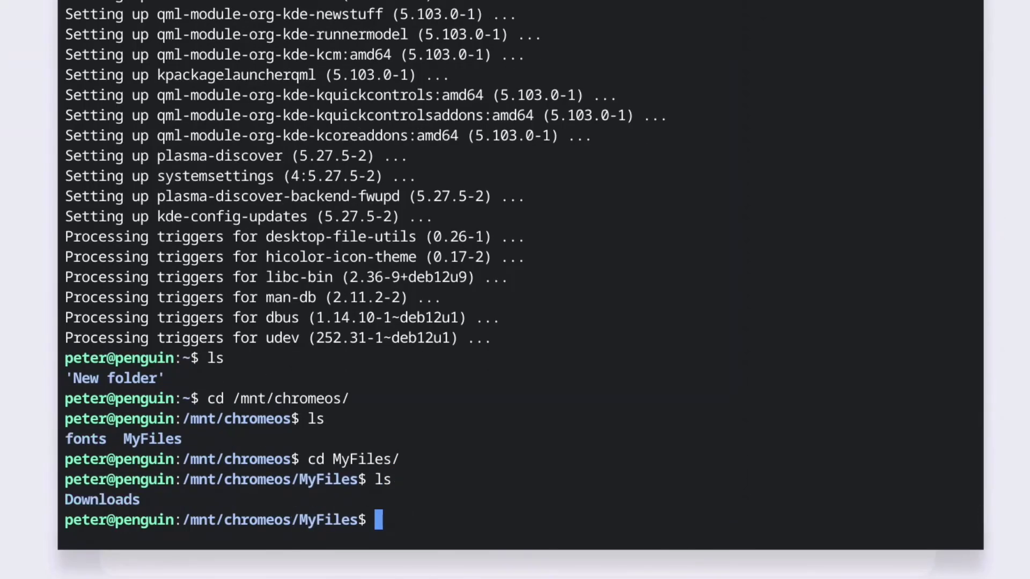
text(cd Downloads/)
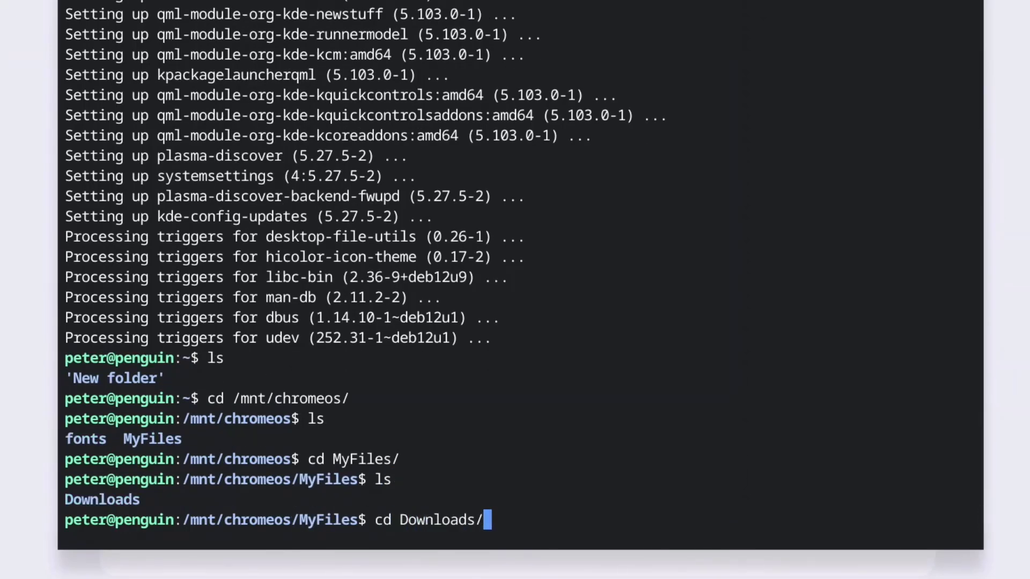
key(Tab)
key(Return)
text(ls)
key(Return)
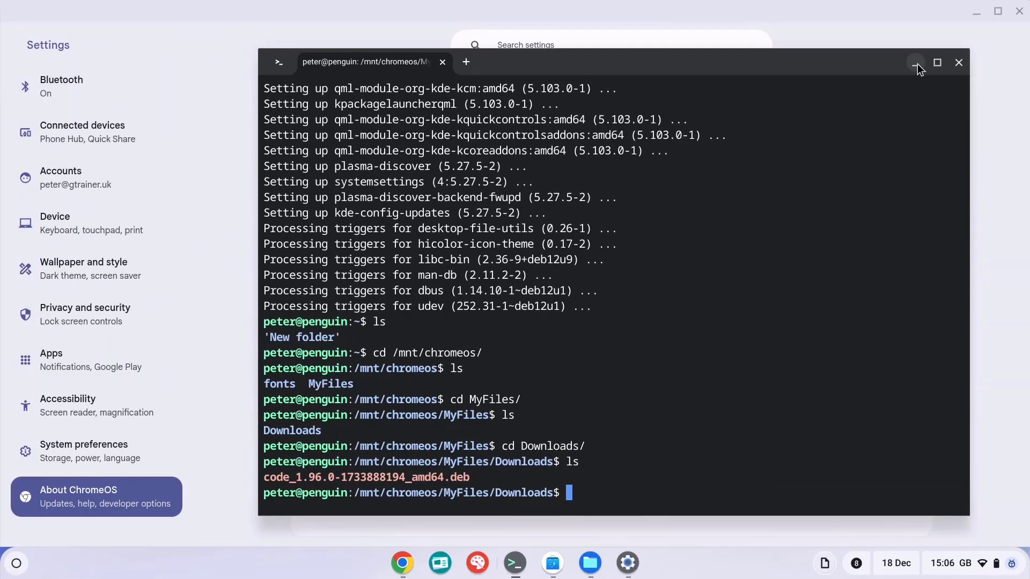
Step: Minimise the terminal and open Backup & restore under Linux development environment settings
click(916, 63)
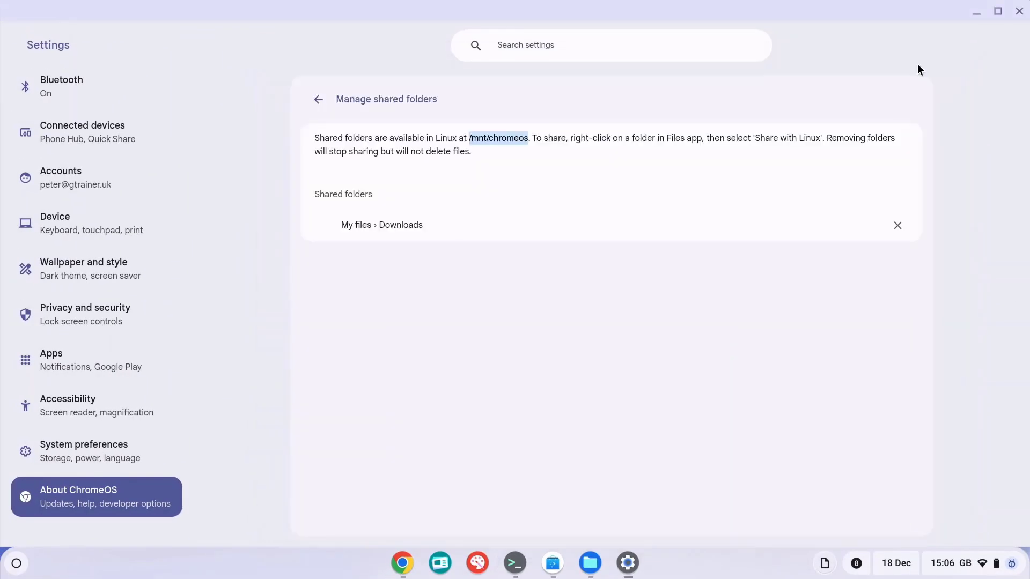
click(318, 99)
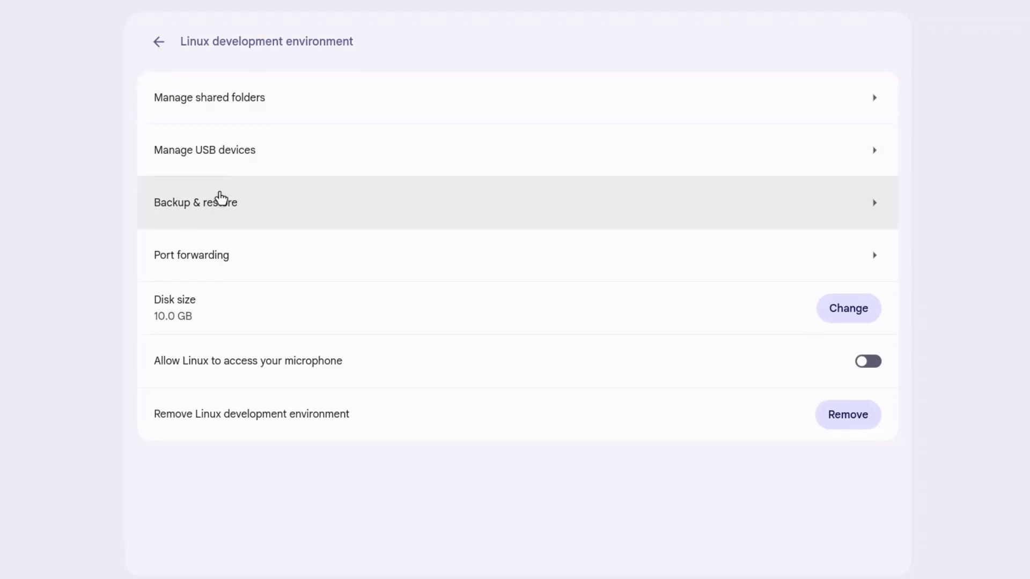
click(214, 207)
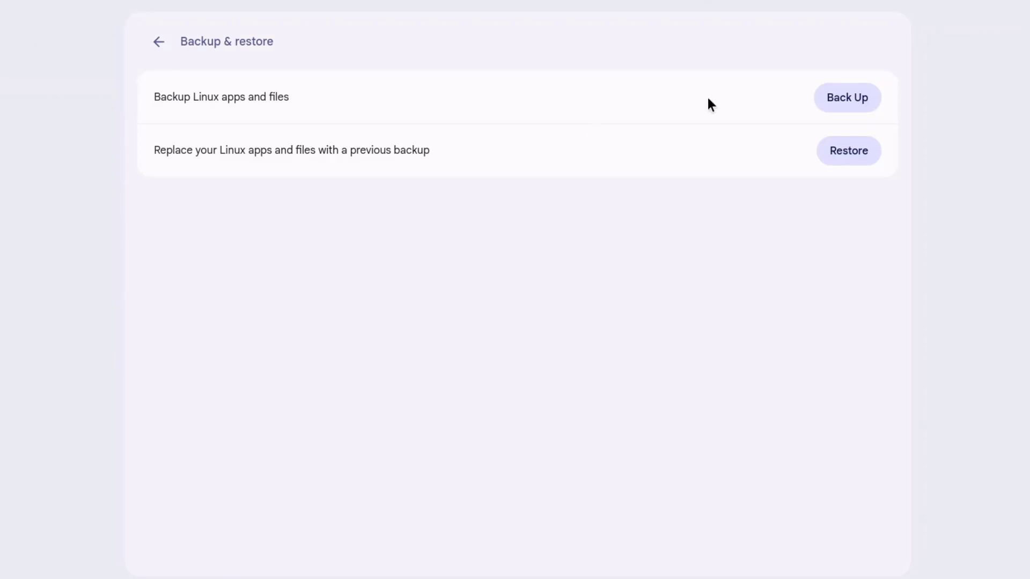
Step: Back up Linux apps and files to My files as chromeos-linux-2024-12-18.tini
click(814, 94)
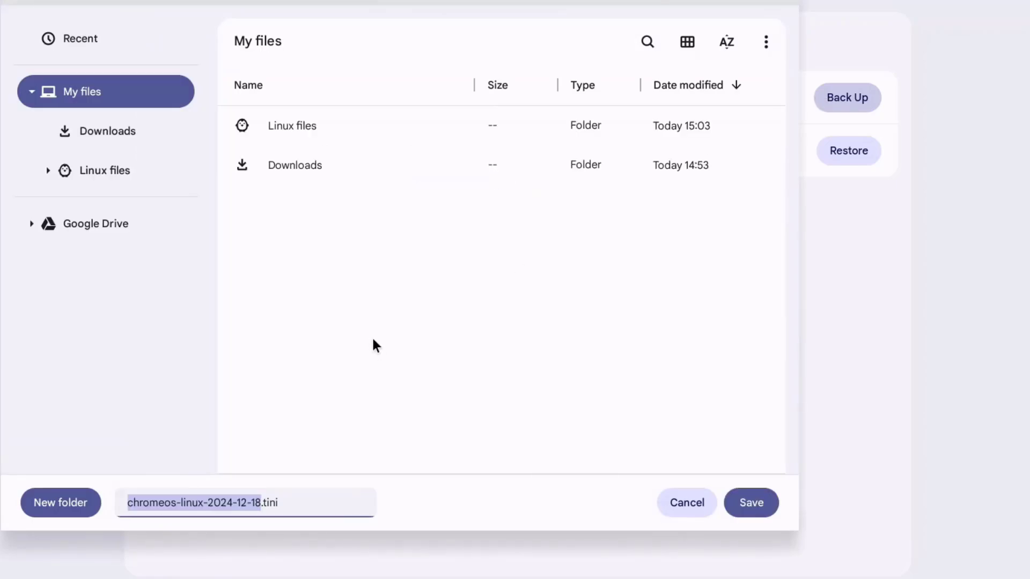
click(752, 503)
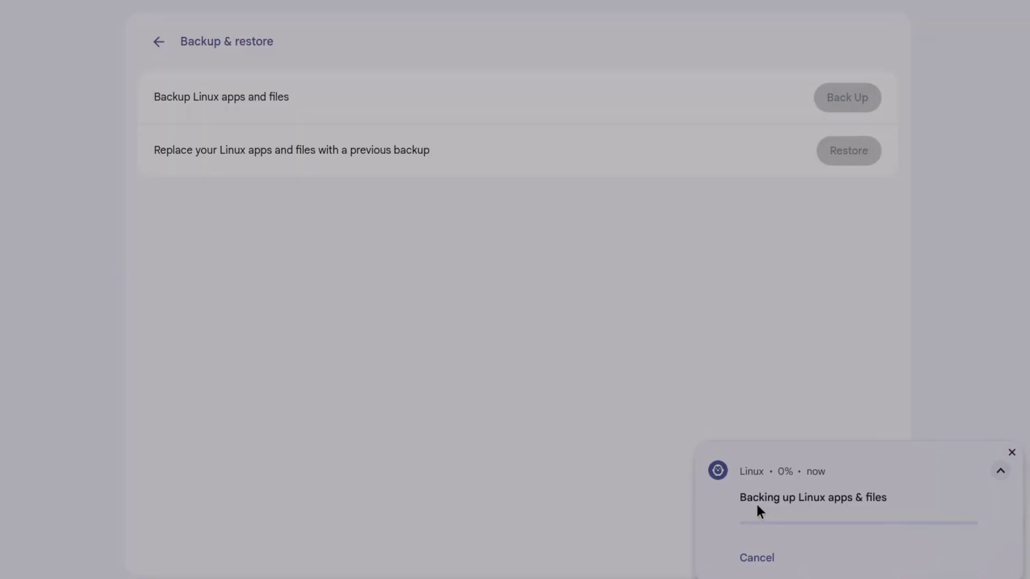